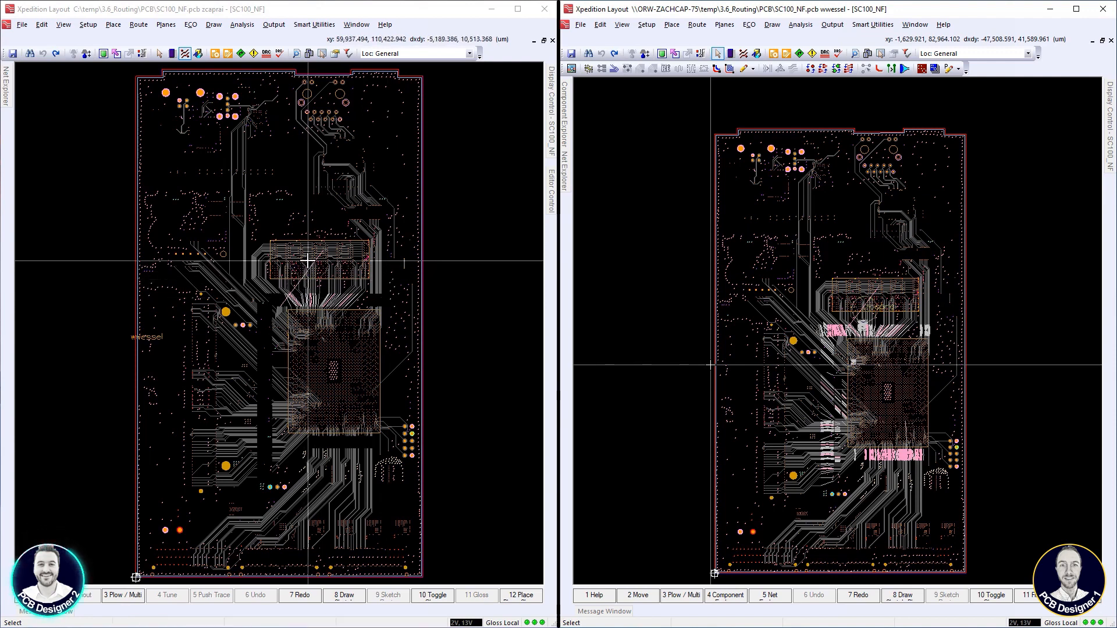
scroll(308, 258, "up", 2)
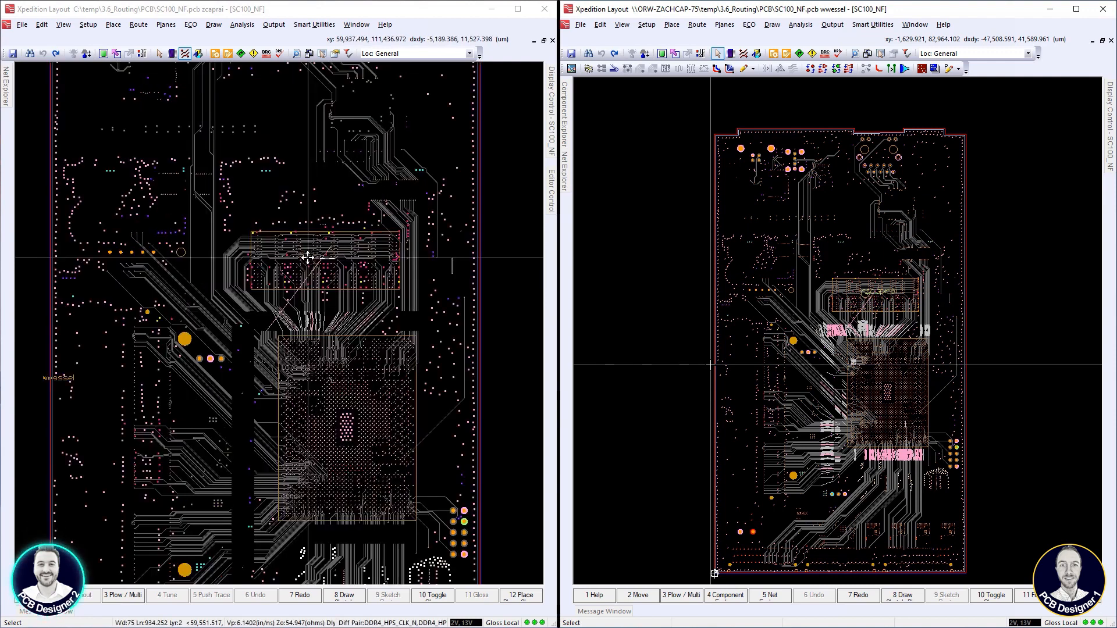
scroll(308, 258, "up", 1)
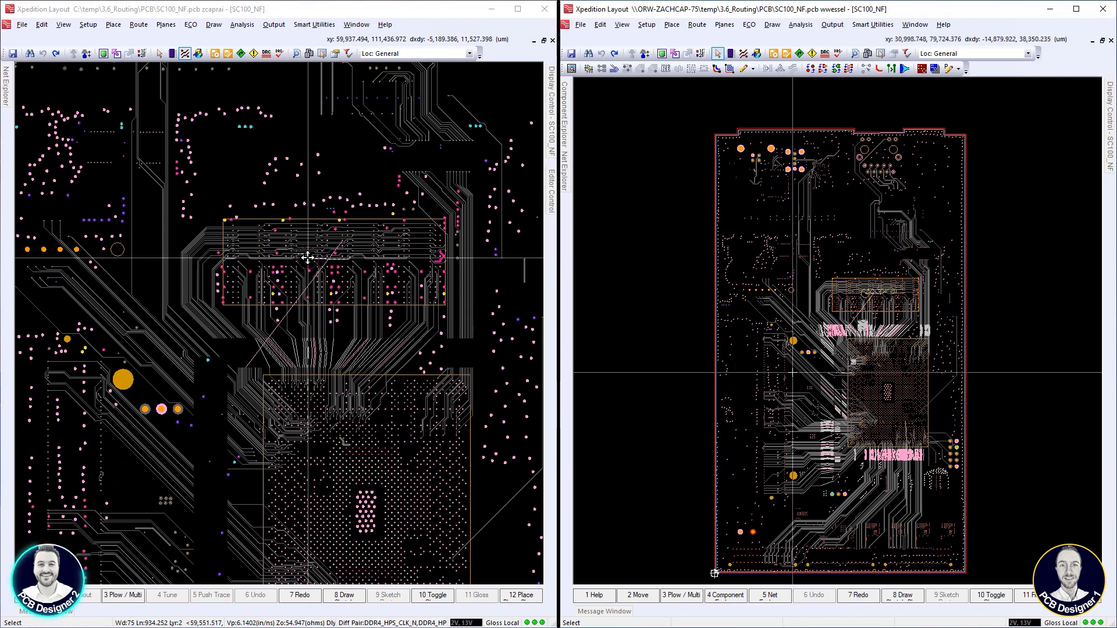
scroll(309, 258, "up", 2)
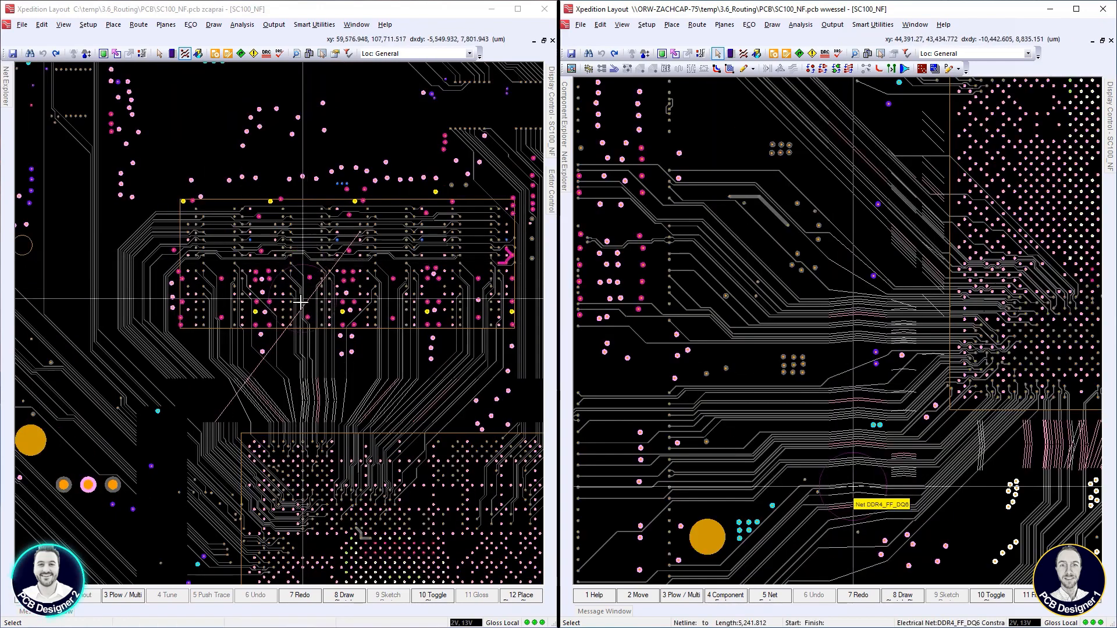
left_click(252, 346)
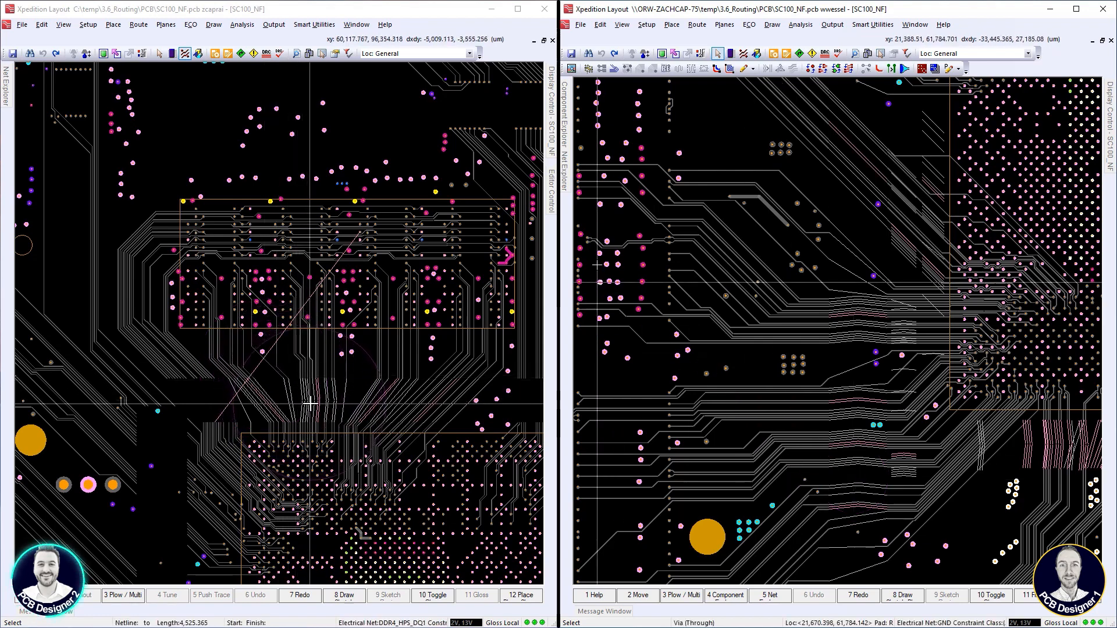
Step: Mark the BYTELANE0, BYTELANE2, BYTELANE3 and BYTELANE7 constraint classes of the DDR4_FF DQ group
mouse_move(563, 189)
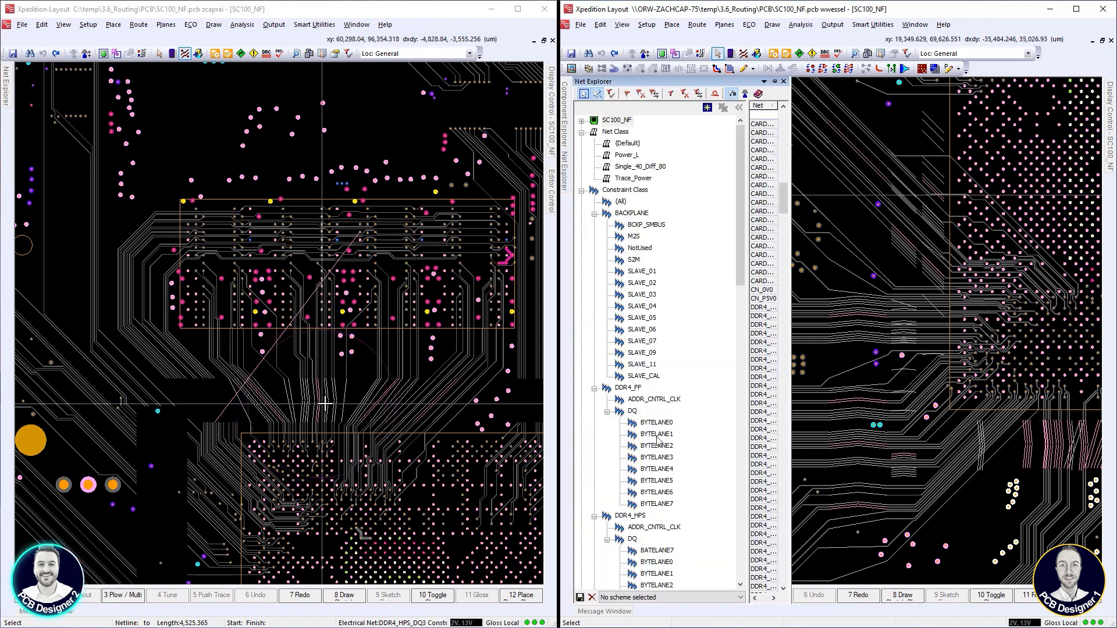
right_click(668, 425)
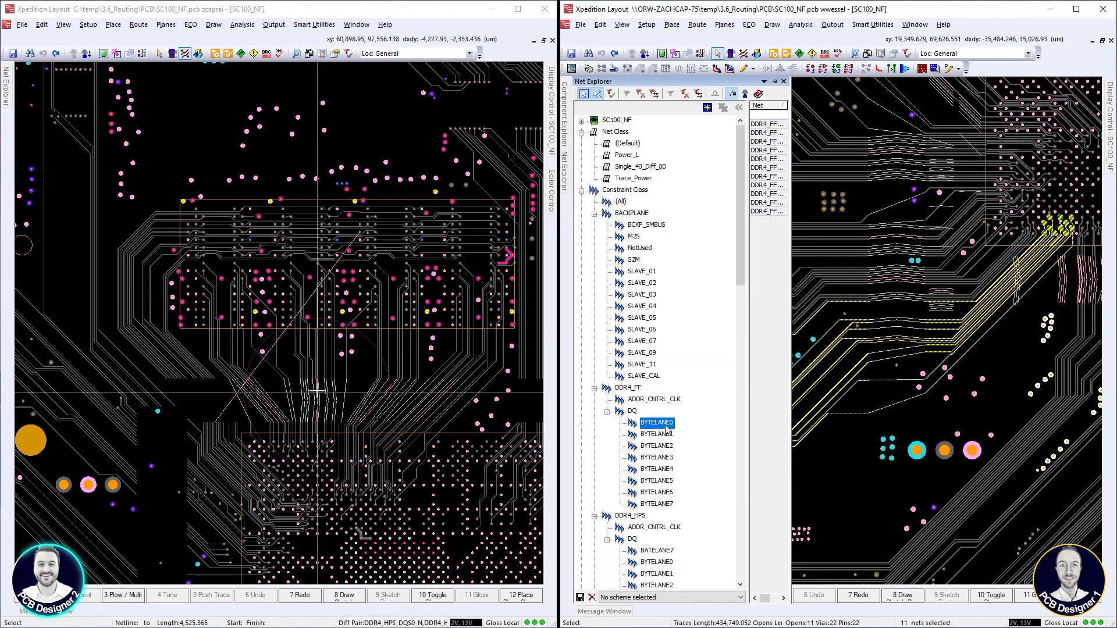
left_click(712, 273)
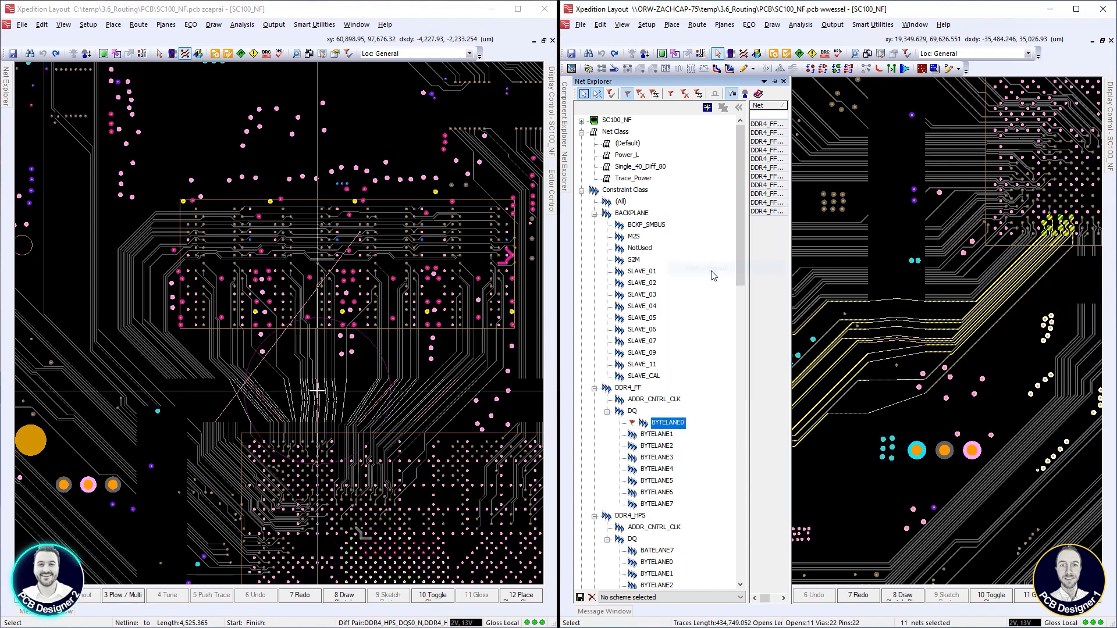
right_click(672, 448)
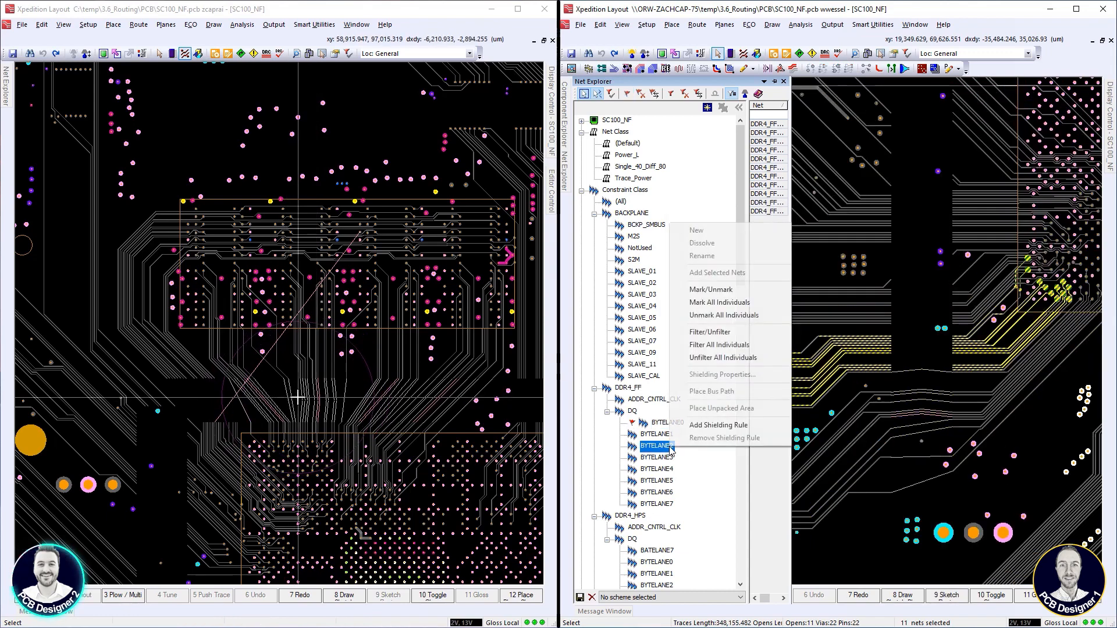
left_click(712, 289)
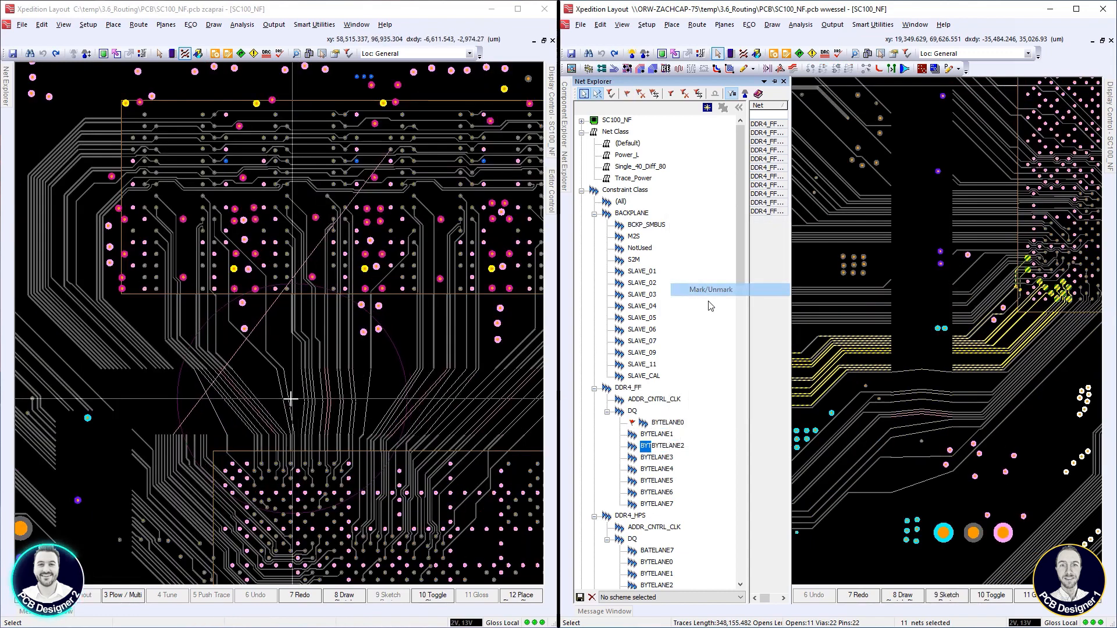
right_click(672, 460)
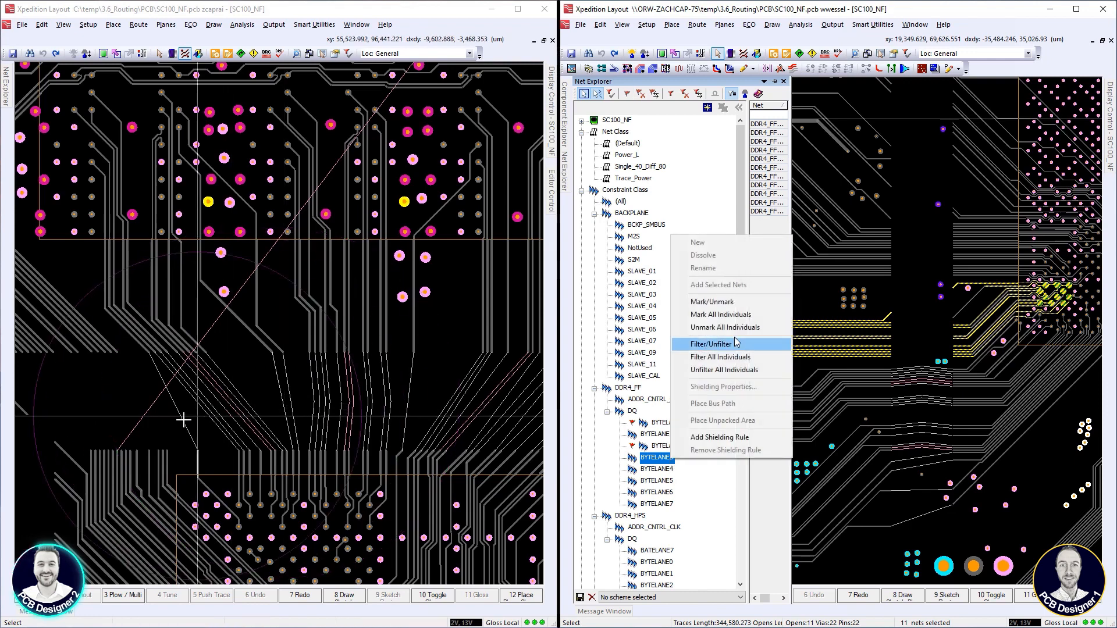
left_click(712, 301)
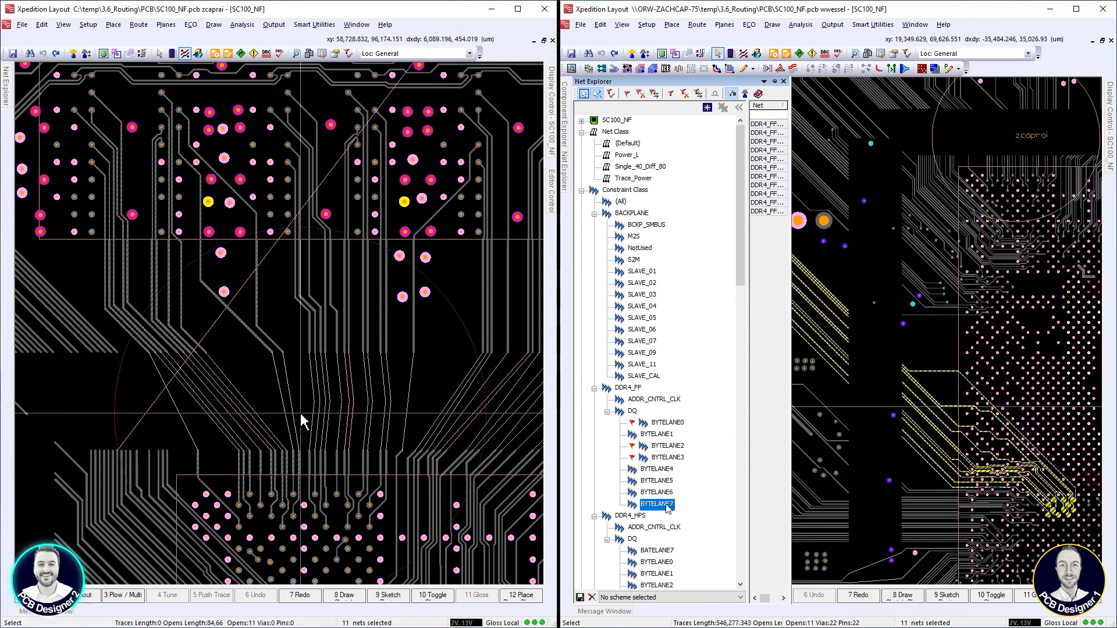
right_click(668, 507)
left_click(734, 348)
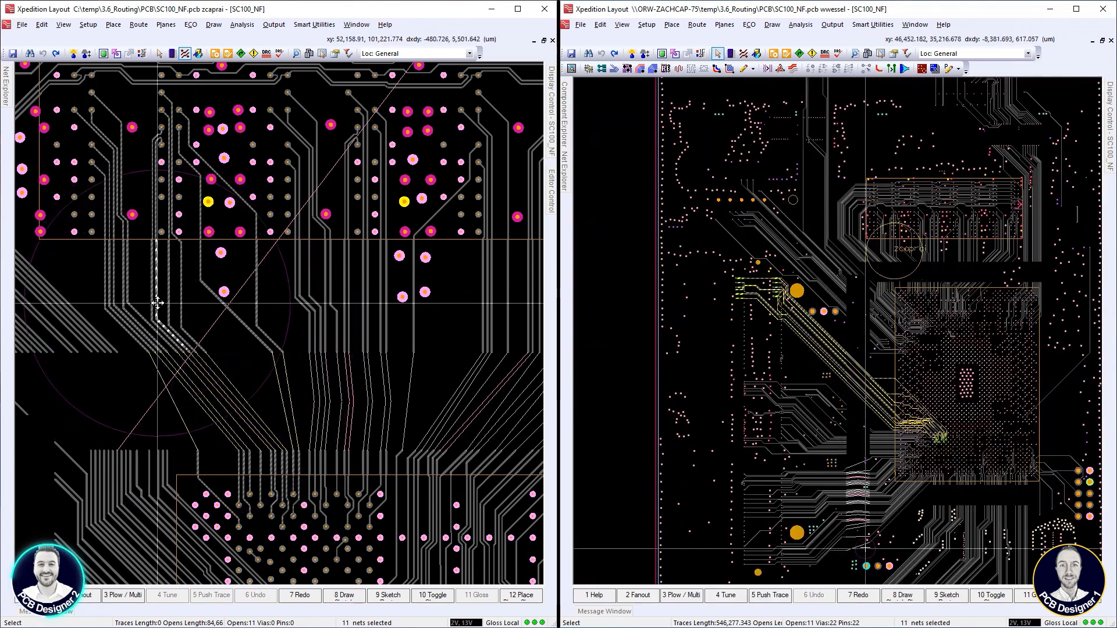
Step: Draw a freeform packed sketch across the lowest DDR4_FF netline group in the gap and add its unrouted nets to the sketch plan
scroll(866, 550, "up", 3)
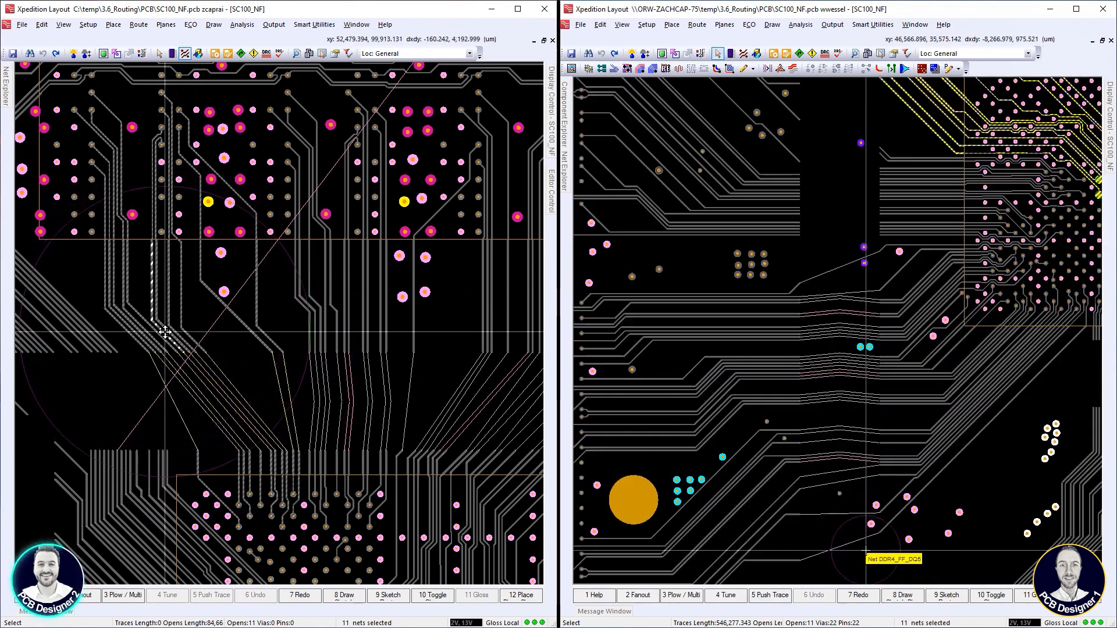
left_click(896, 600)
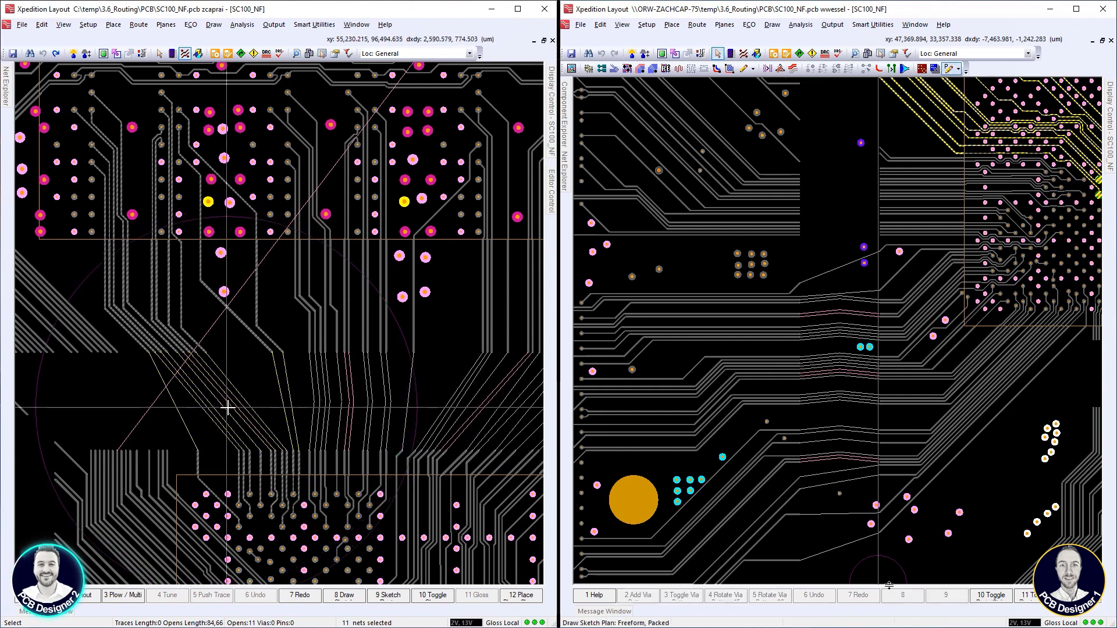
left_click_drag(869, 470, 813, 473)
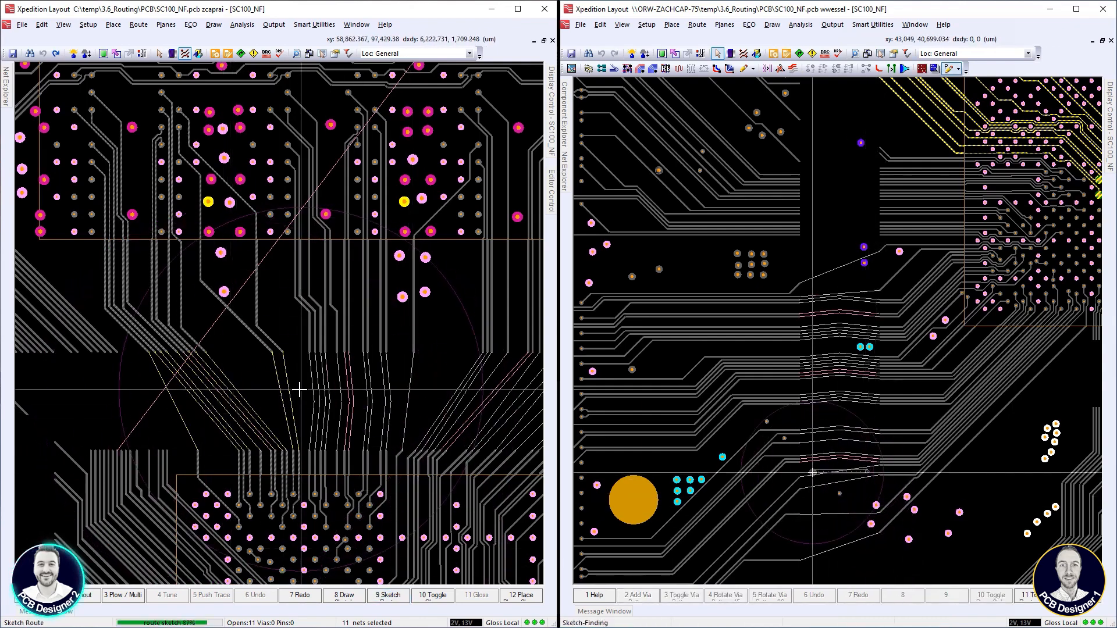
left_click_drag(838, 415, 823, 469)
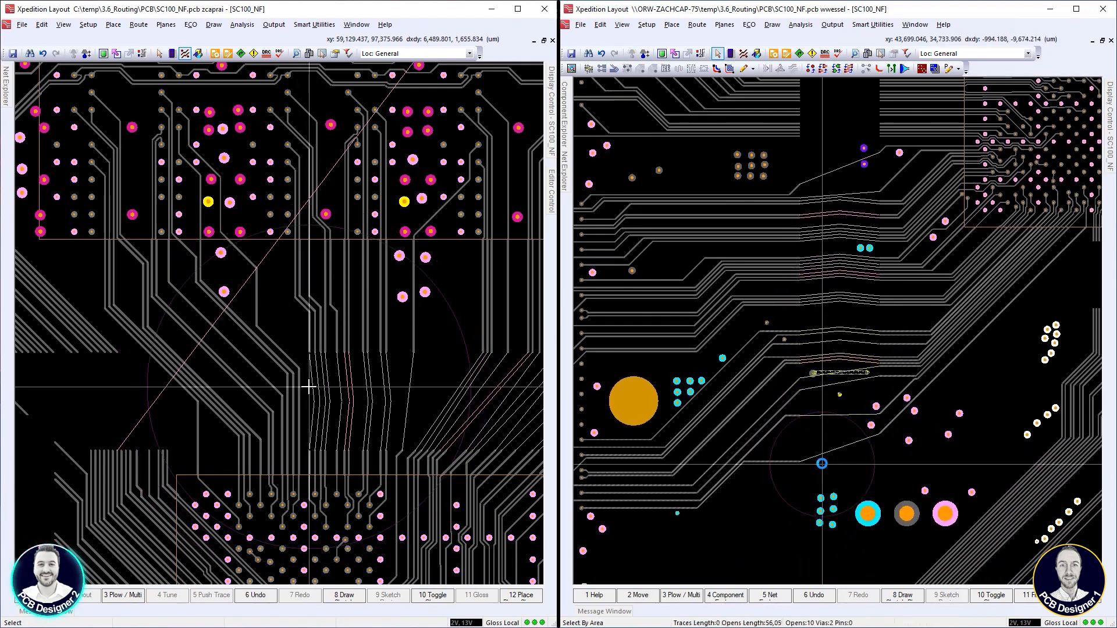
scroll(839, 385, "up", 2)
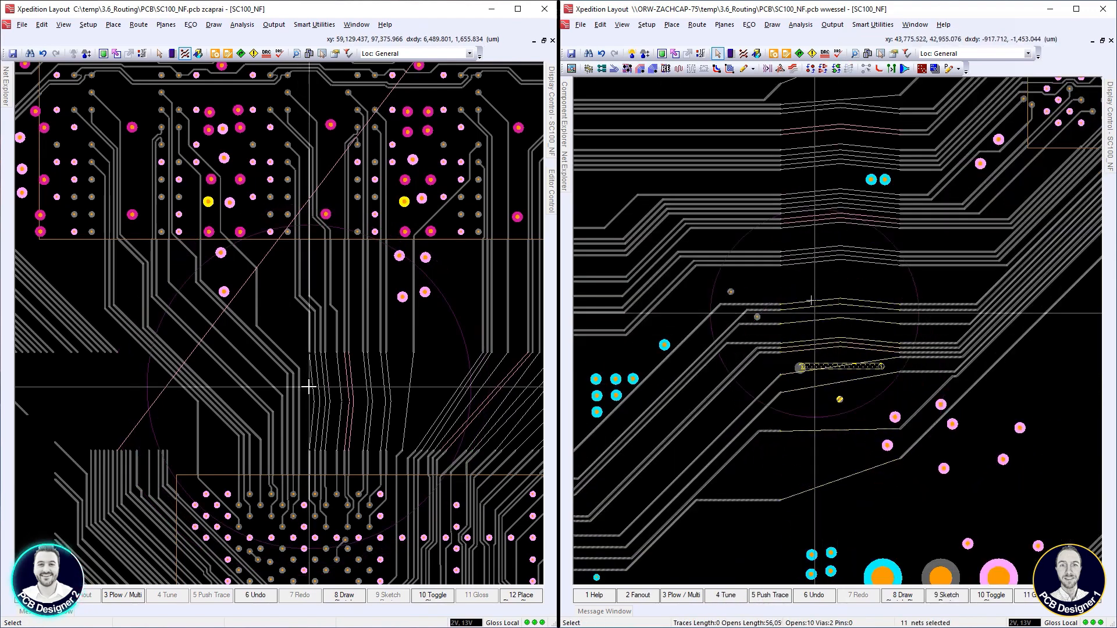
left_click_drag(308, 387, 395, 398)
right_click(821, 371)
left_click(922, 518)
Step: Draw a freeform packed sketch about 3,240 µm long across the middle DDR4_FF netline group and add its nets to the sketch plan
scroll(880, 505, "down", 2)
scroll(876, 362, "up", 1)
scroll(876, 363, "up", 1)
left_click(903, 595)
left_click_drag(887, 408, 844, 405)
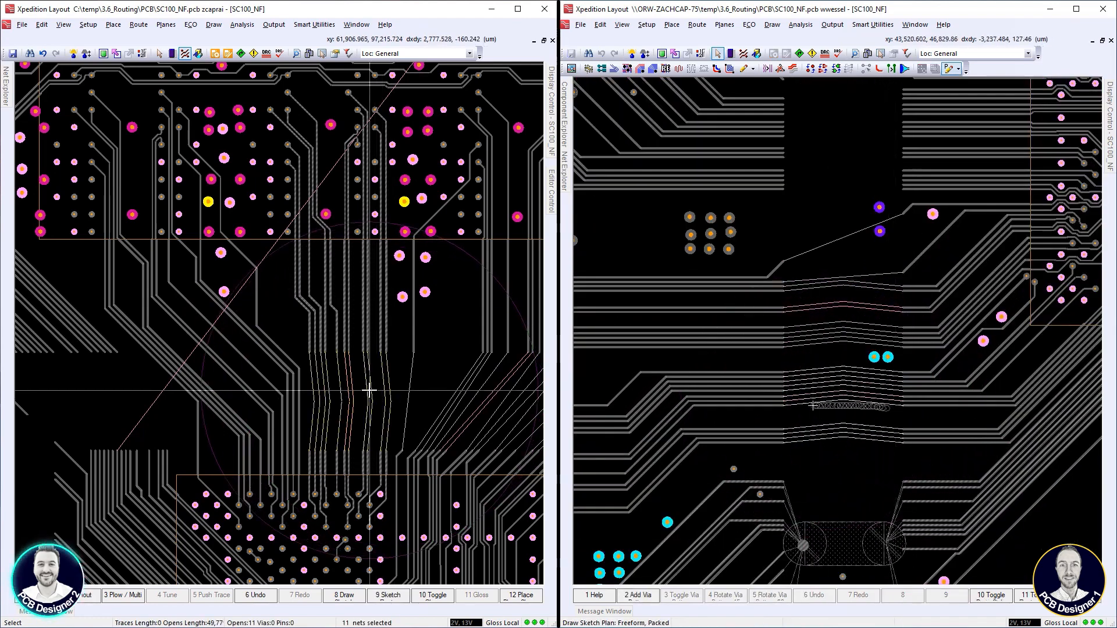
left_click_drag(813, 406, 814, 406)
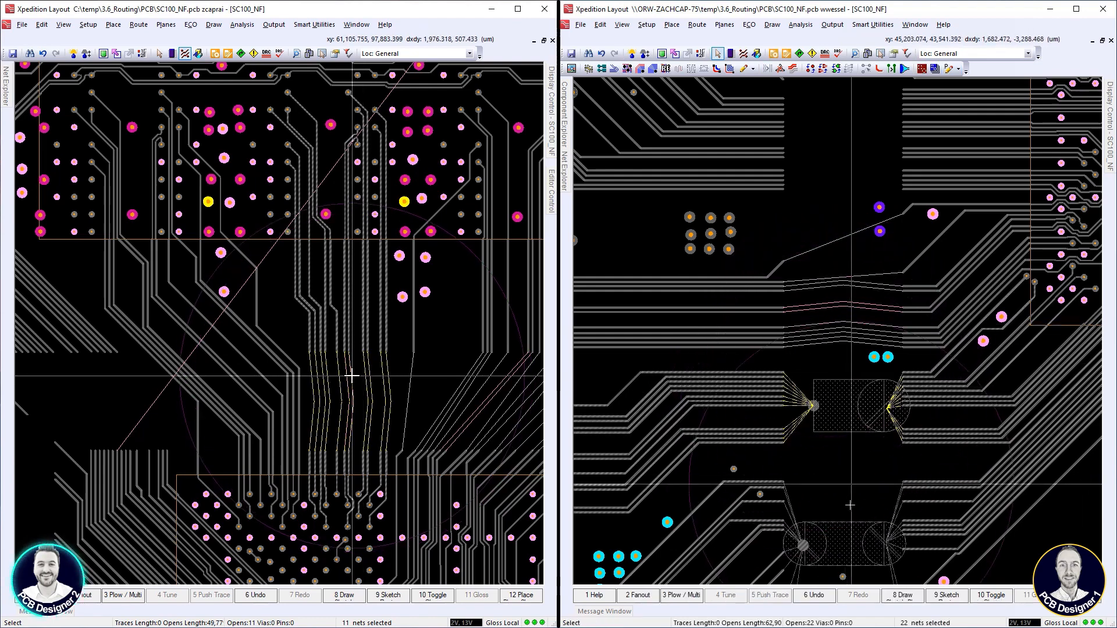
Step: Draw a freeform packed sketch about 3,850 µm long across the uppermost horizontal DDR4_FF netline group
left_click(903, 595)
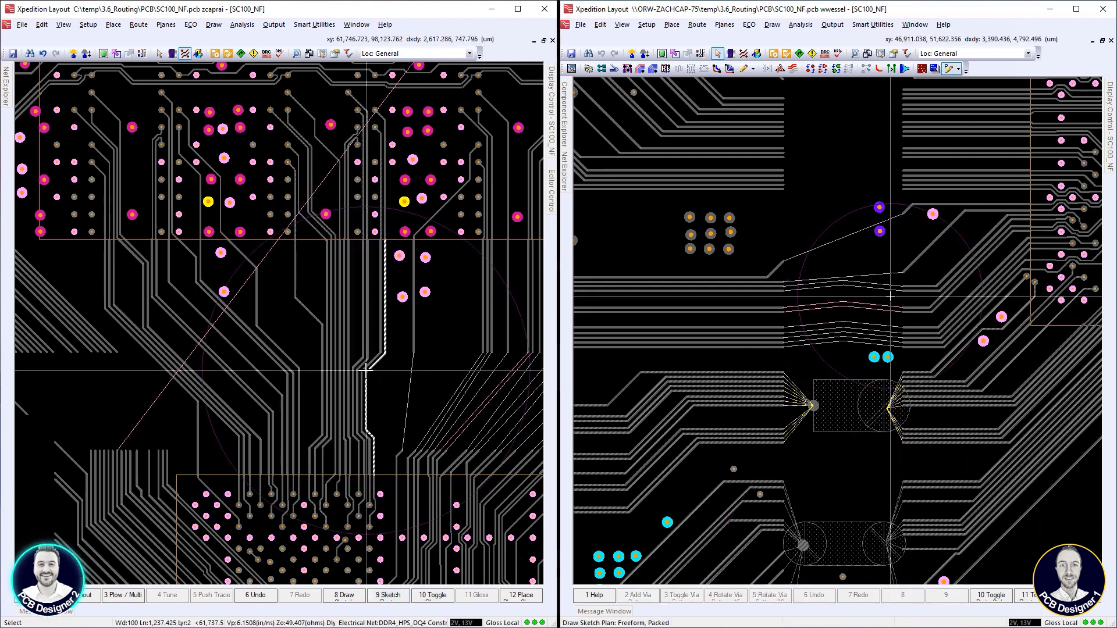
left_click_drag(831, 296, 803, 295)
scroll(173, 361, "down", 1)
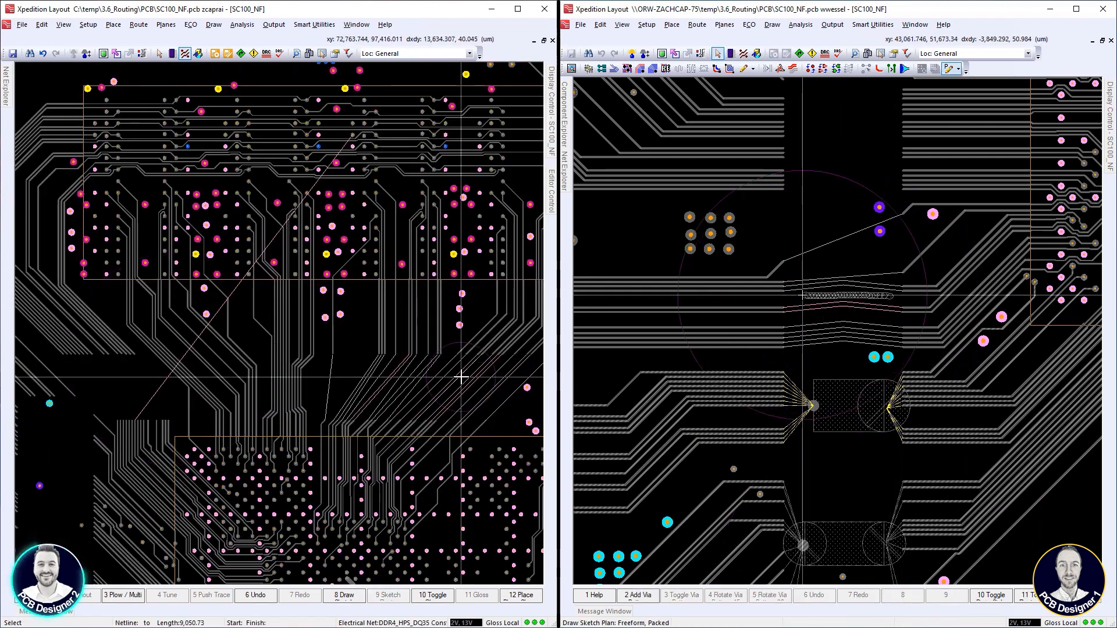
Step: Sketch-route the next unrouted DDR4_HPS netline group below the memory chips in the C:\temp session
scroll(463, 377, "up", 1)
left_click_drag(411, 373, 251, 370)
left_click_drag(823, 231, 831, 316)
left_click_drag(251, 369, 252, 369)
mouse_move(831, 316)
left_mouse_down()
mouse_move(827, 353)
mouse_move(828, 330)
left_mouse_up()
left_click(396, 599)
Step: Add the selected DDR4_FF netlines to the sketch plan of the uppermost horizontal group
right_click(831, 299)
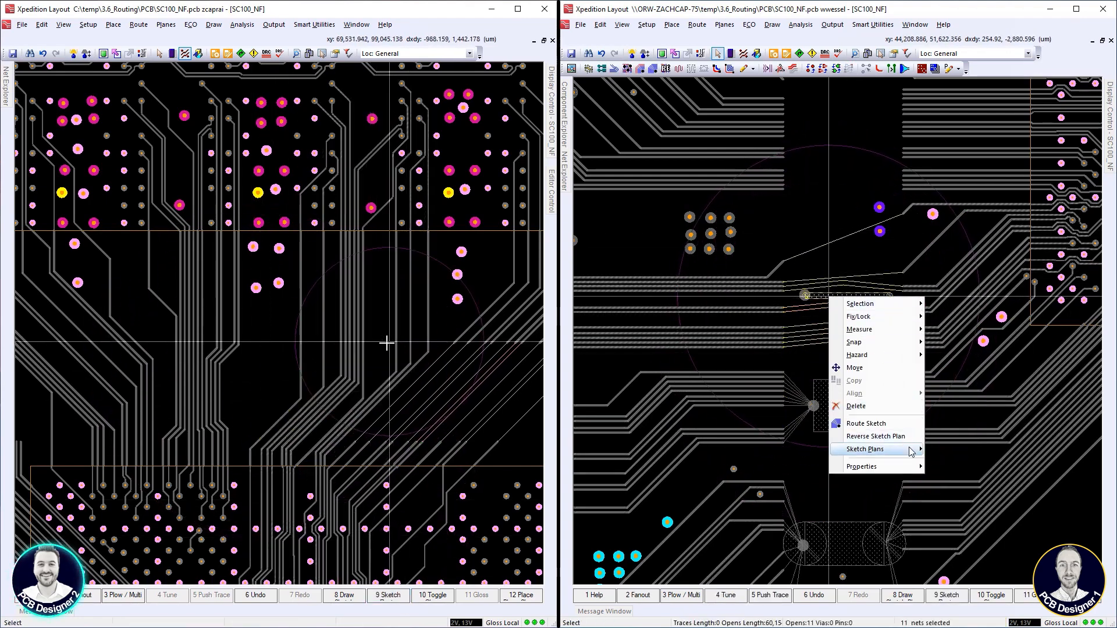
left_click(938, 451)
left_click(280, 359)
Step: Sketch-route the remaining diagonal DDR4_HPS netline group between the memory chips and the large BGA in the C:\temp session
scroll(185, 352, "down", 1)
scroll(900, 446, "down", 3)
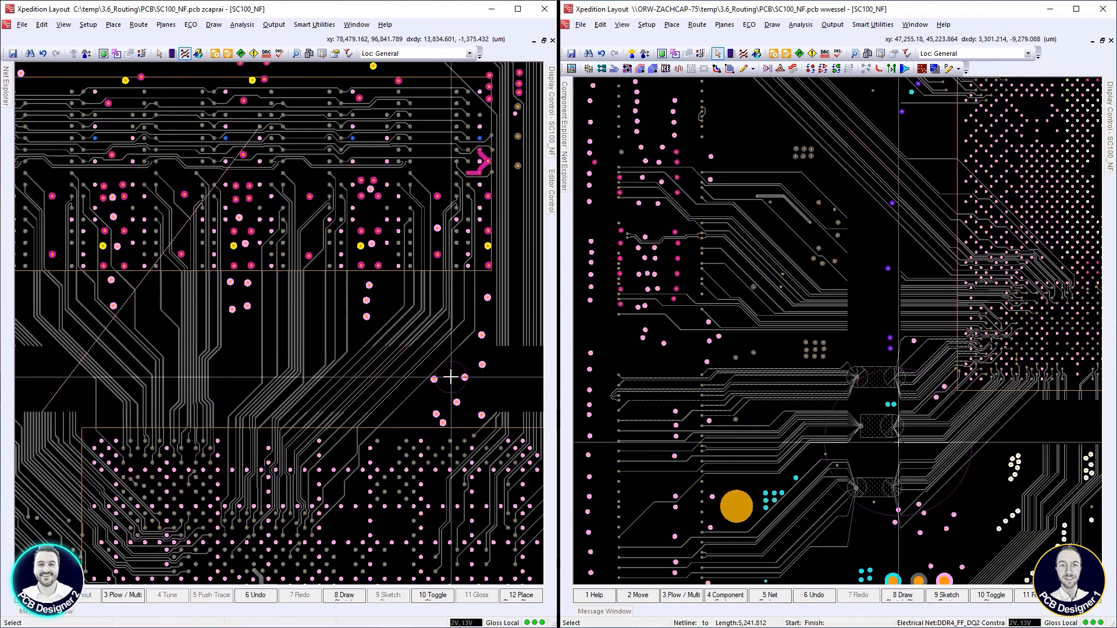
scroll(452, 379, "up", 1)
scroll(897, 257, "up", 3)
left_click_drag(291, 352, 455, 356)
left_click(902, 596)
key("F9")
Step: Draw a diagonal packed sketch, about 3,670 by 3,590 µm, along the diagonal DDR4_FF netlines and add them to its sketch plan
left_click_drag(765, 224, 851, 307)
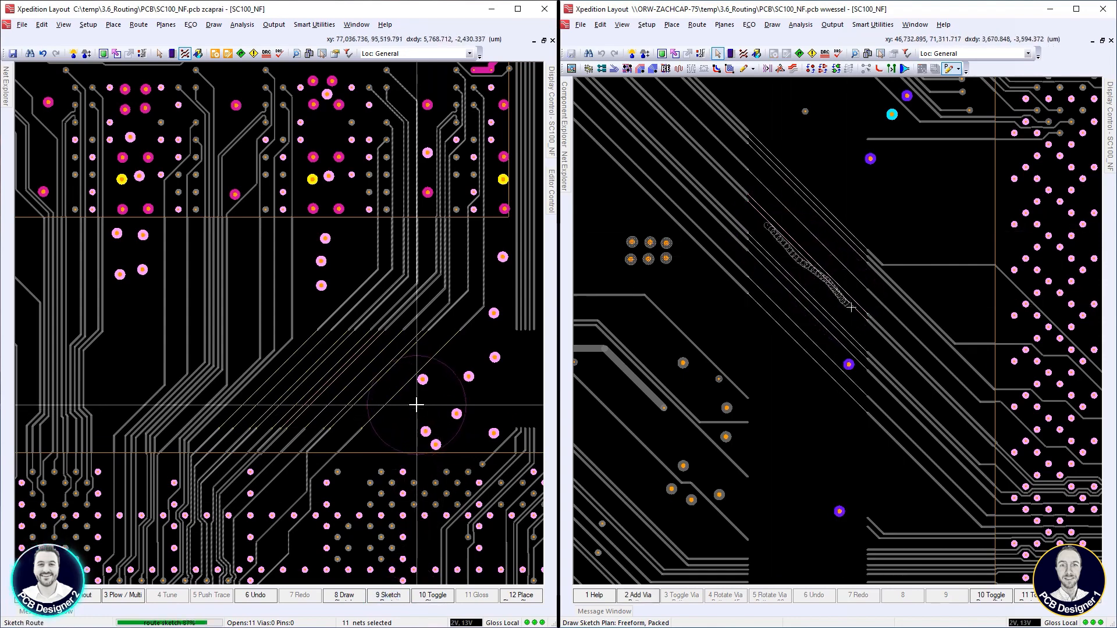
left_click(391, 383)
scroll(467, 325, "down", 1)
scroll(471, 330, "down", 1)
right_click(820, 250)
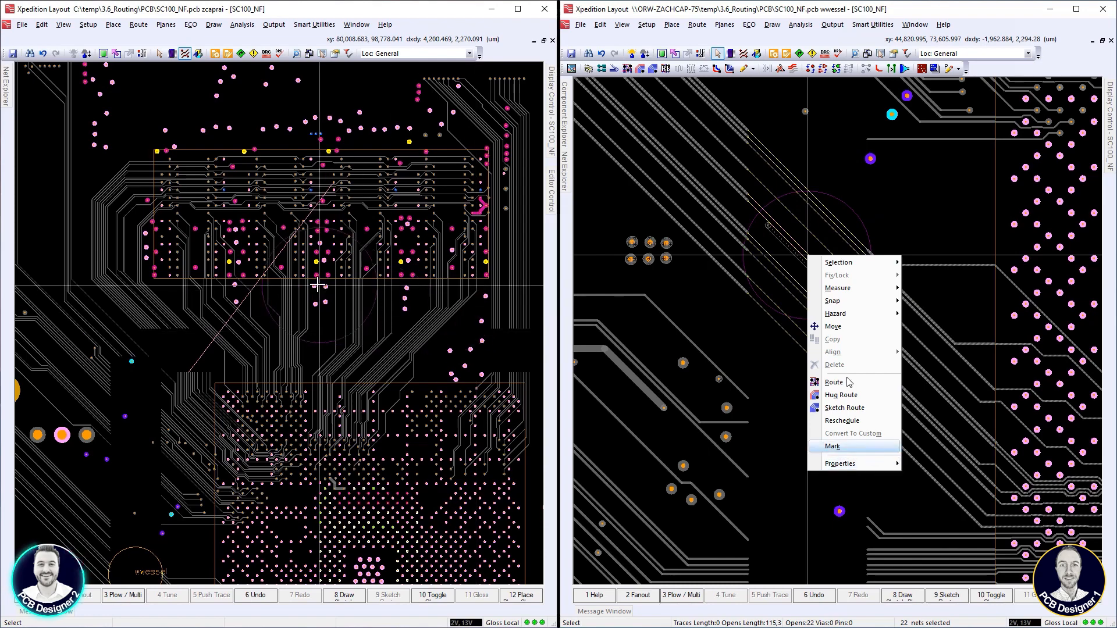
left_click(818, 169)
mouse_move(818, 169)
left_mouse_down()
mouse_move(768, 312)
mouse_move(782, 353)
left_mouse_up()
scroll(369, 292, "up", 1)
right_click(806, 266)
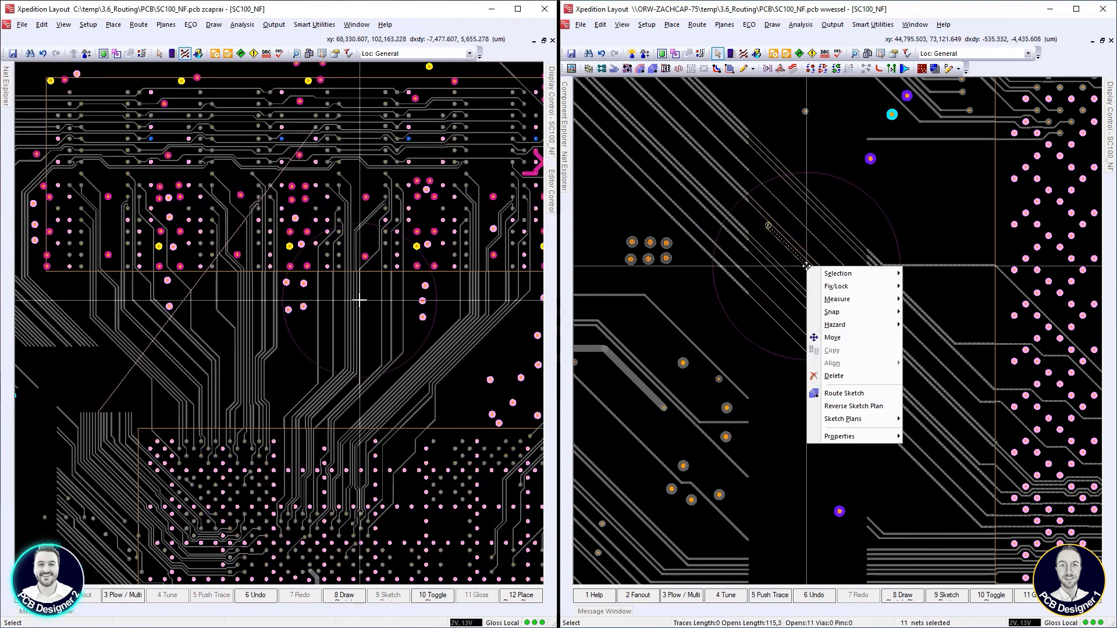
mouse_move(883, 421)
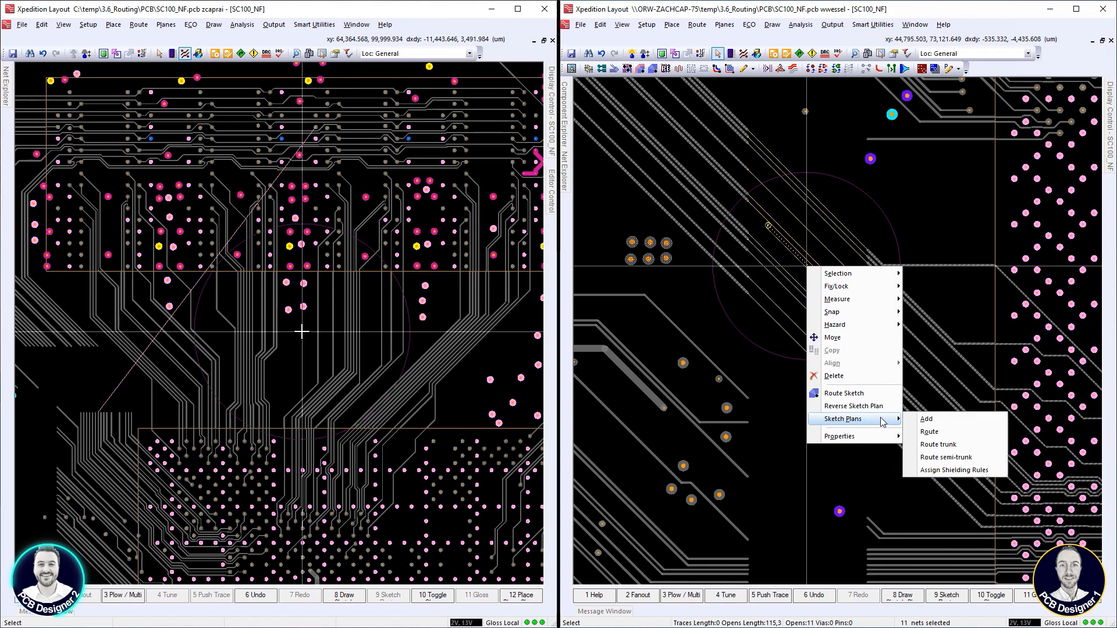
left_click(926, 419)
Step: Examine the DDR4_FF and DDR4_HPS routing around the large BGA in both layout sessions
scroll(838, 332, "down", 4)
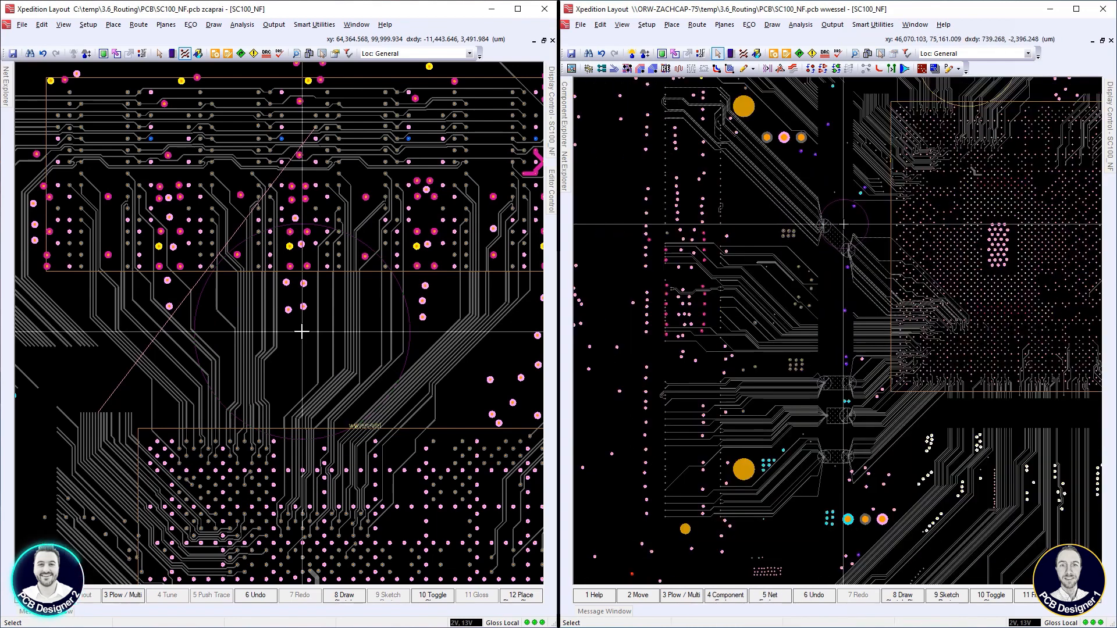
scroll(939, 150, "up", 1)
scroll(931, 160, "down", 1)
scroll(958, 120, "up", 1)
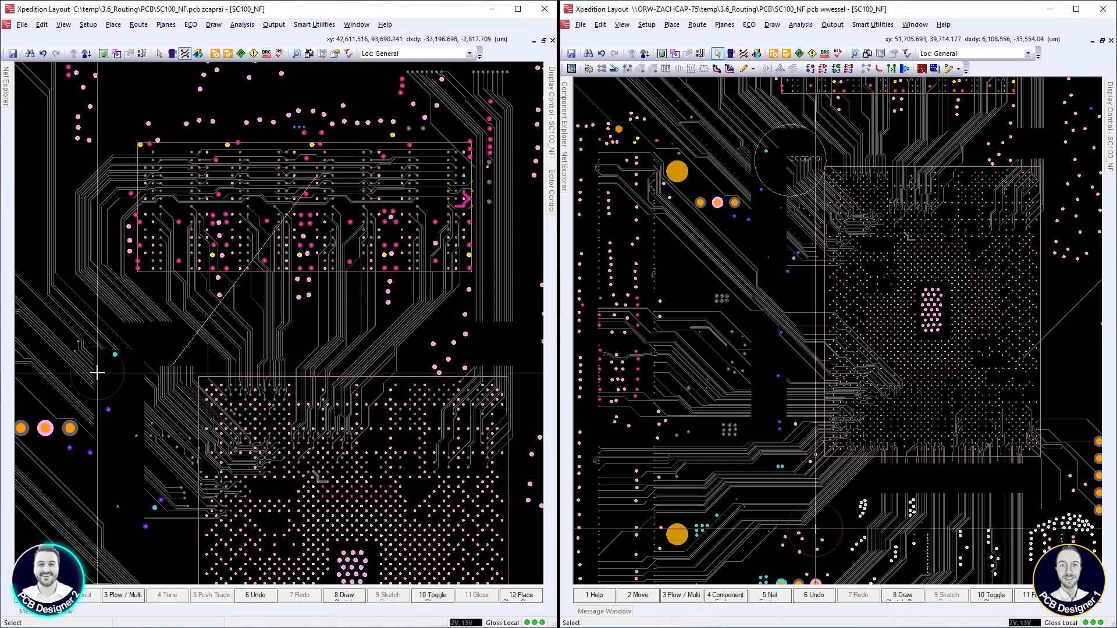
scroll(215, 333, "down", 2)
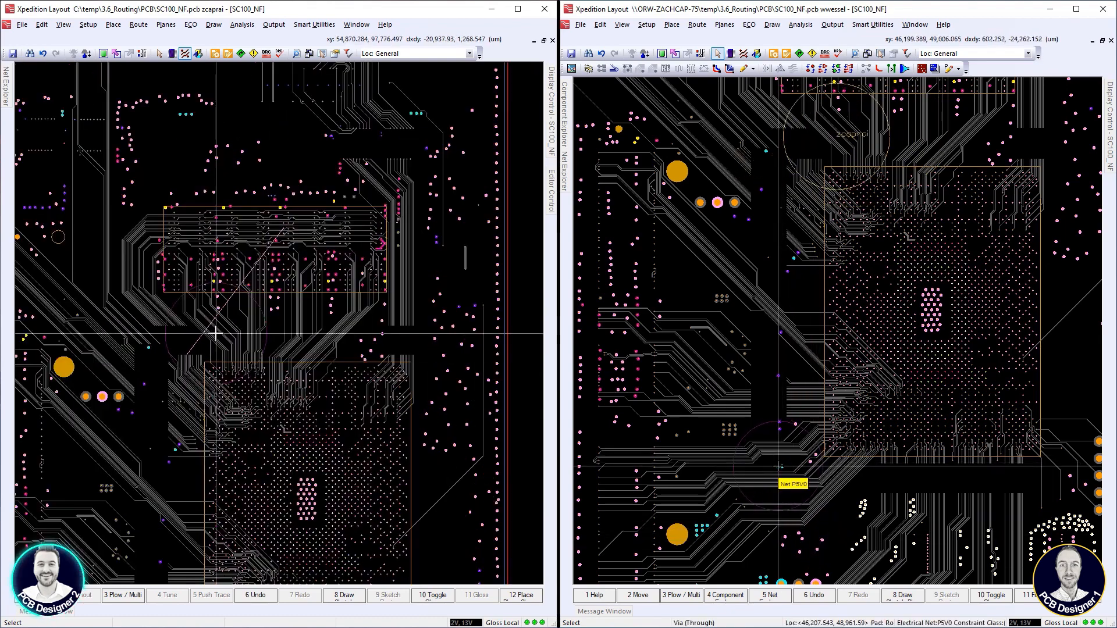
scroll(216, 317, "down", 2)
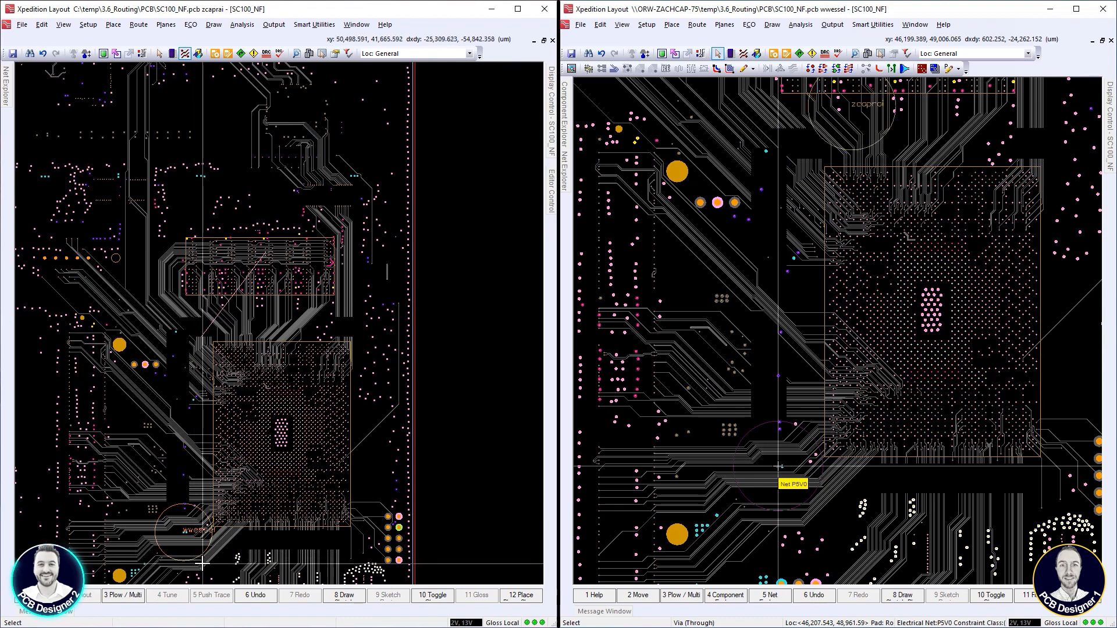
scroll(202, 563, "up", 2)
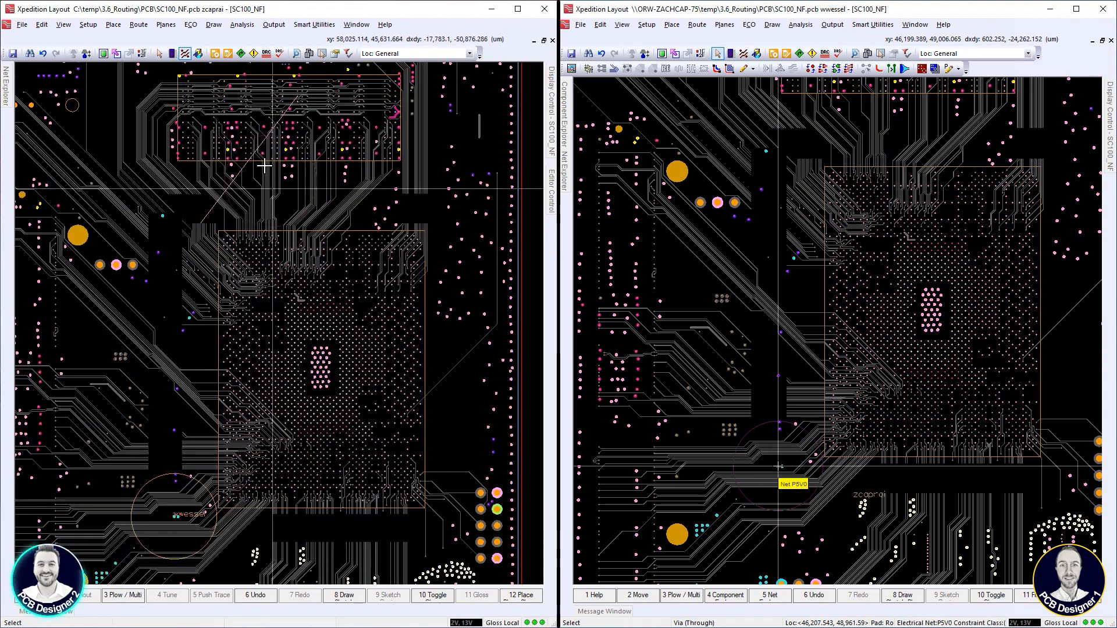
scroll(779, 467, "up", 3)
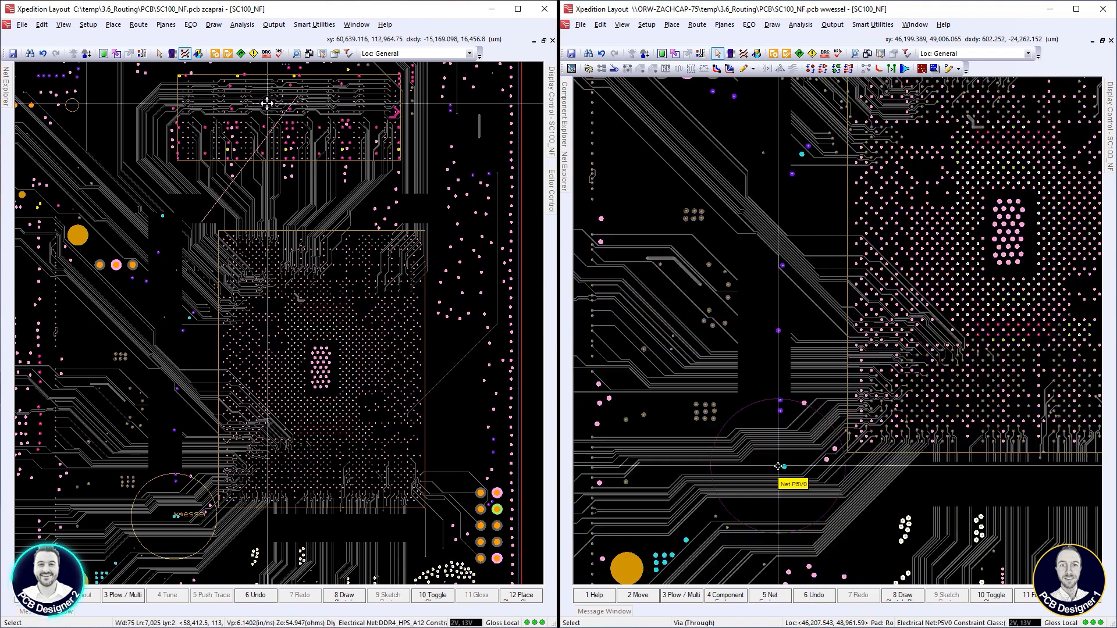
scroll(779, 467, "down", 3)
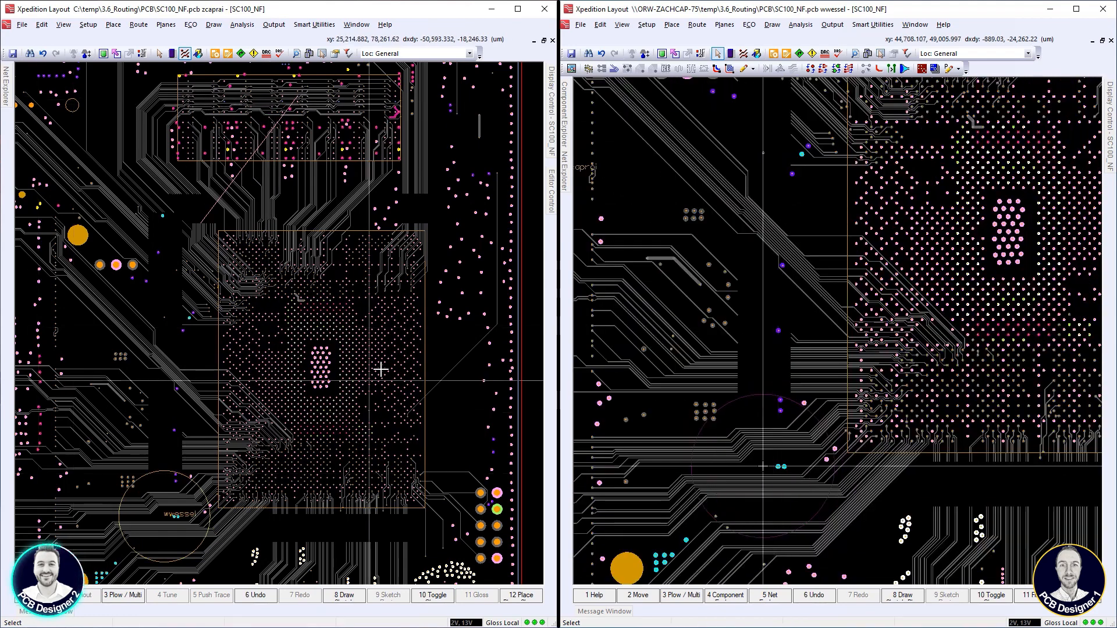
scroll(763, 467, "up", 3)
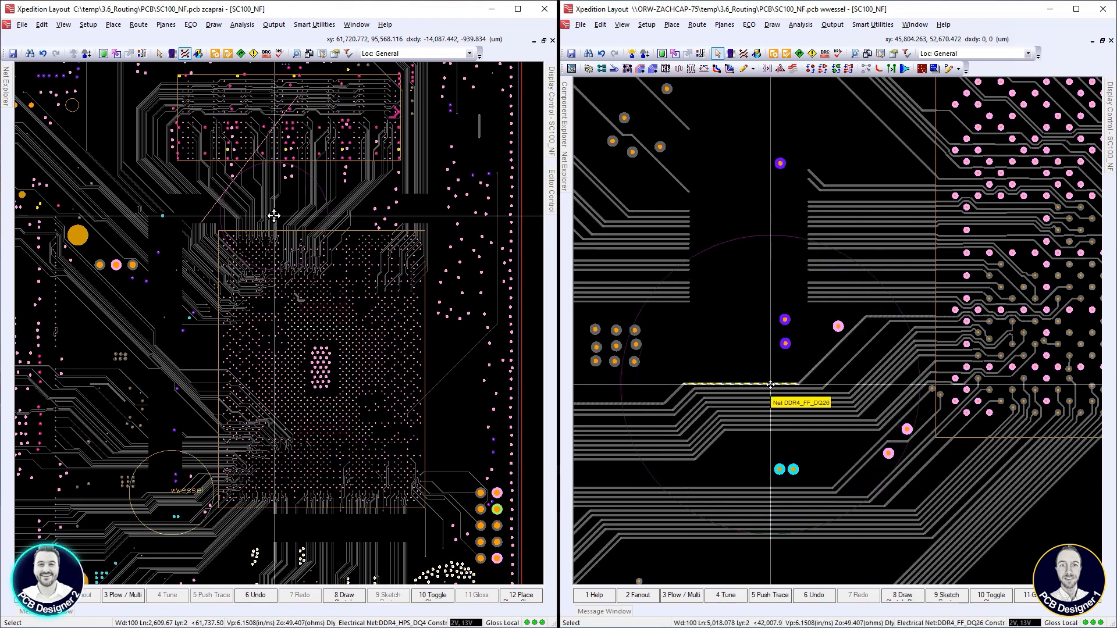
Step: Open the tuning pattern settings in the C:\temp session and tune the DDR4_FF_DQ26 trace in the network session
right_click(770, 385)
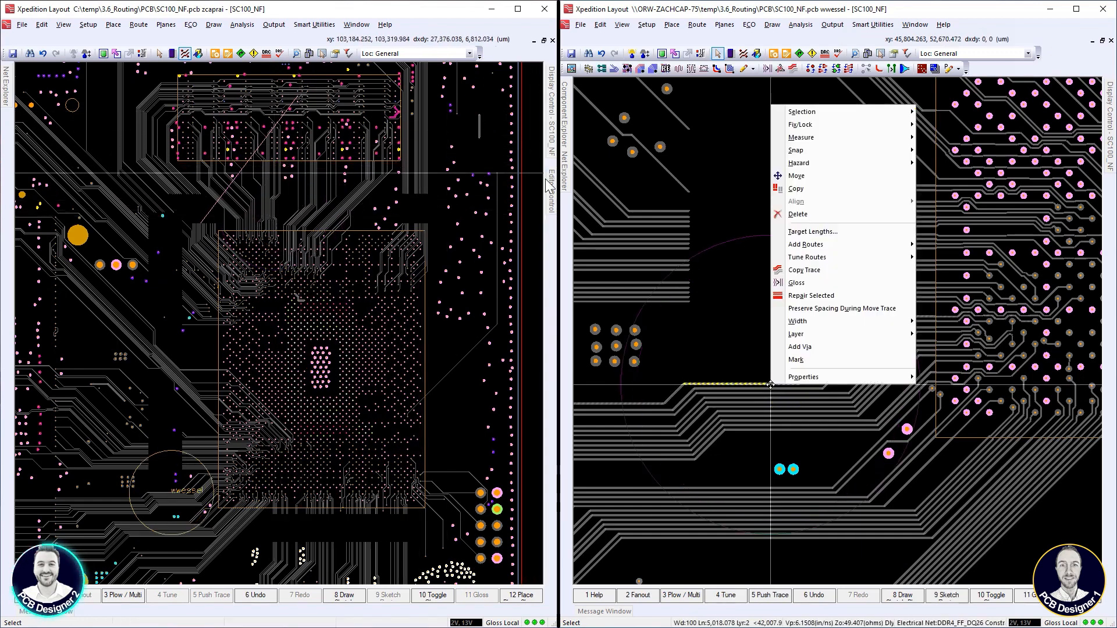
mouse_move(552, 198)
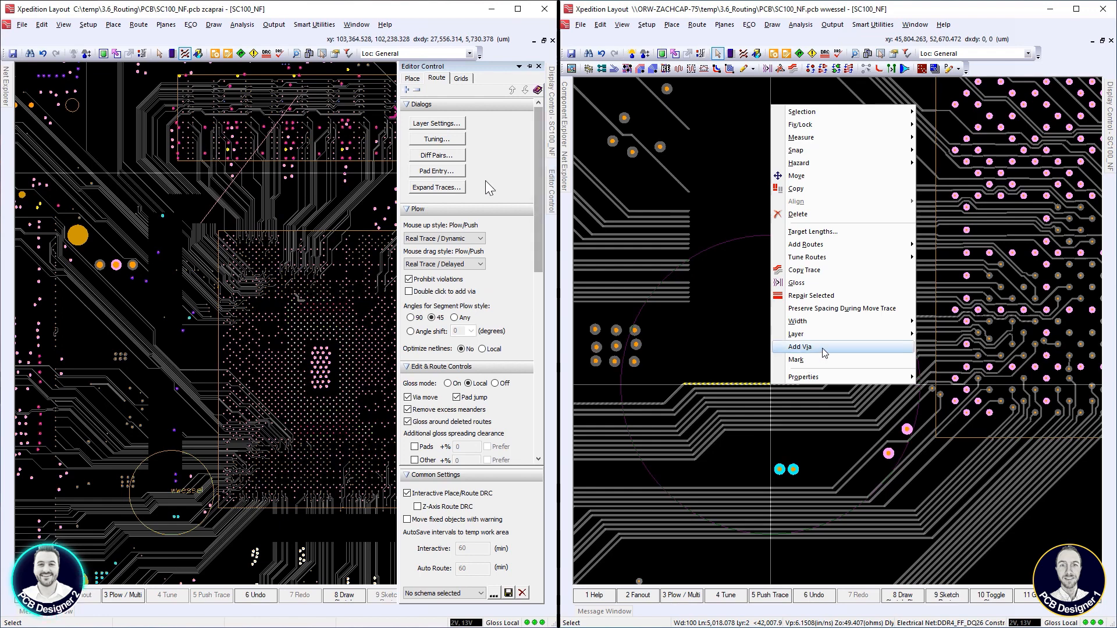
left_click(437, 140)
mouse_move(849, 266)
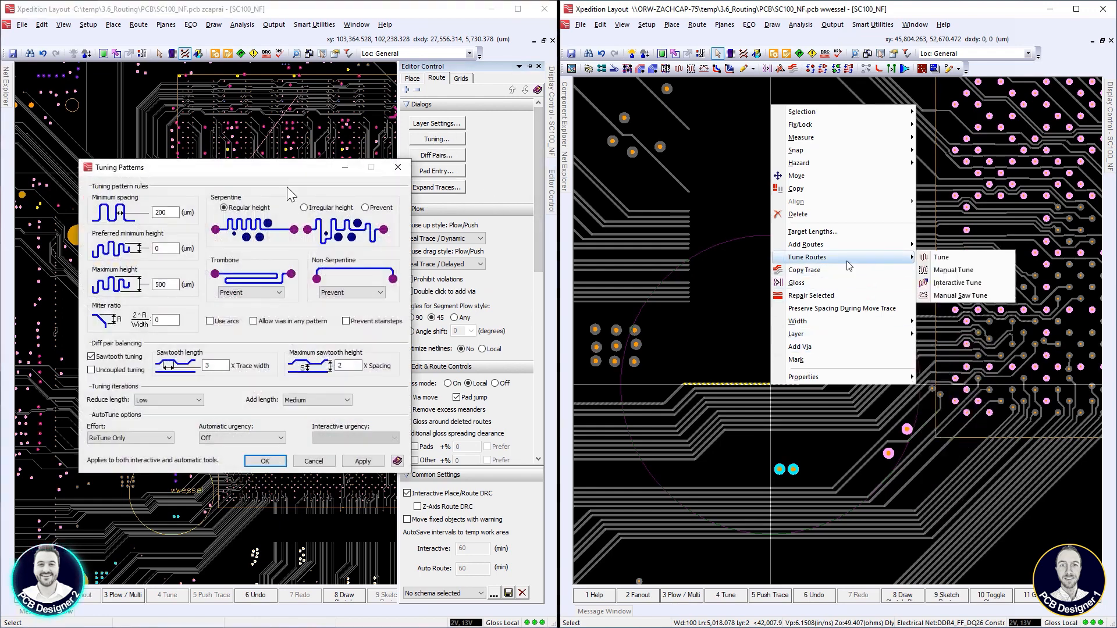
left_click(930, 261)
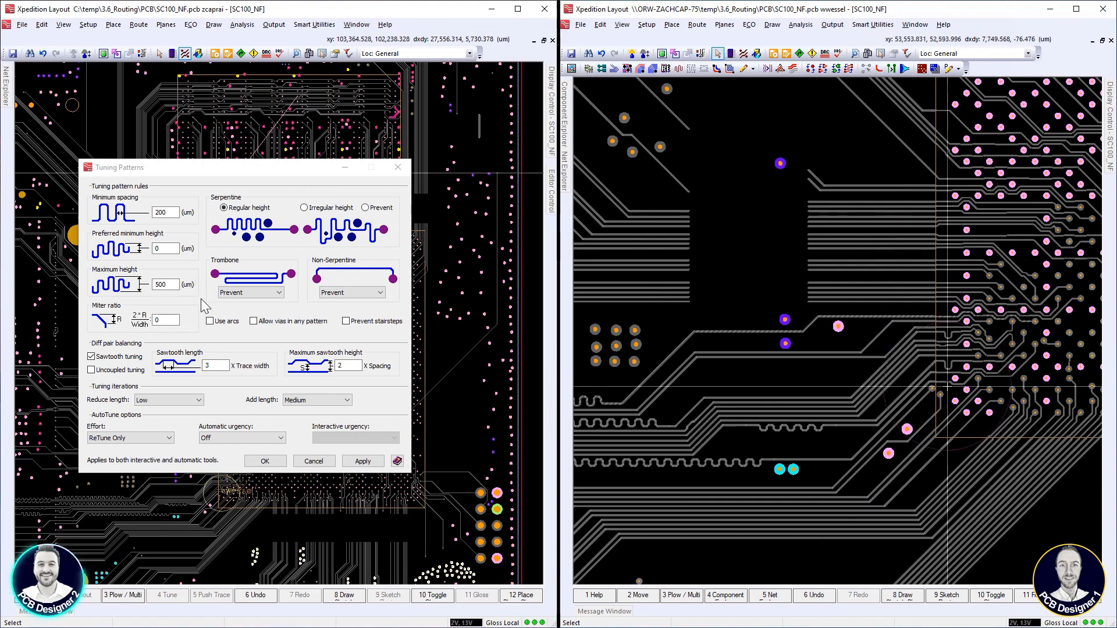
Step: Shift the DDR4_FF traces around the short serpentine to make tuning space, and accept the tuning pattern settings in the C:\temp session
scroll(948, 386, "down", 2)
scroll(947, 386, "up", 3)
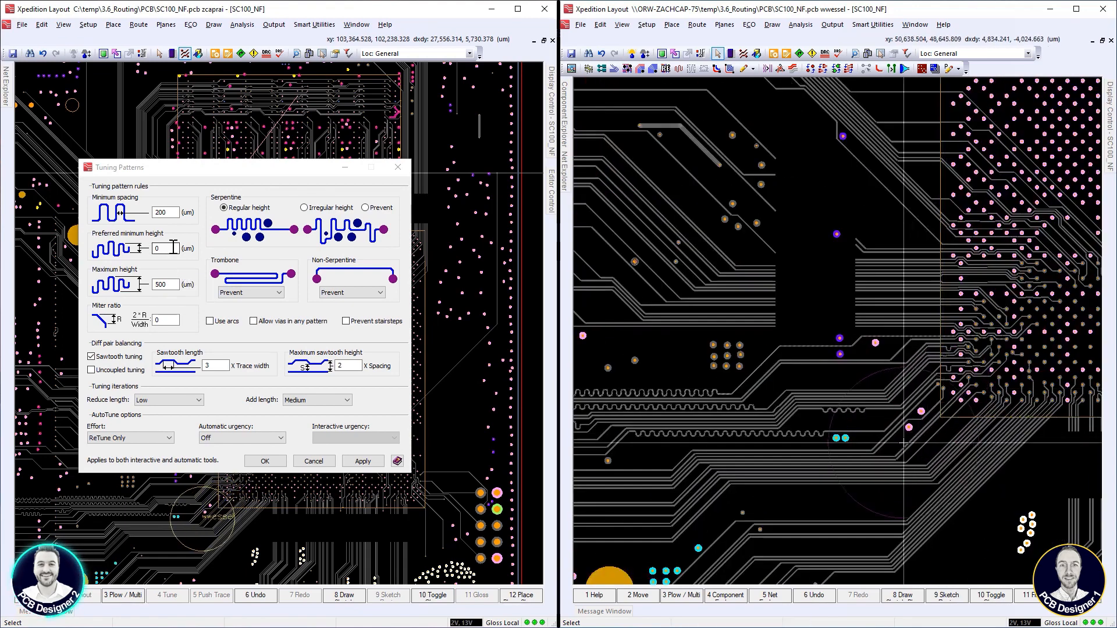
scroll(867, 440, "up", 2)
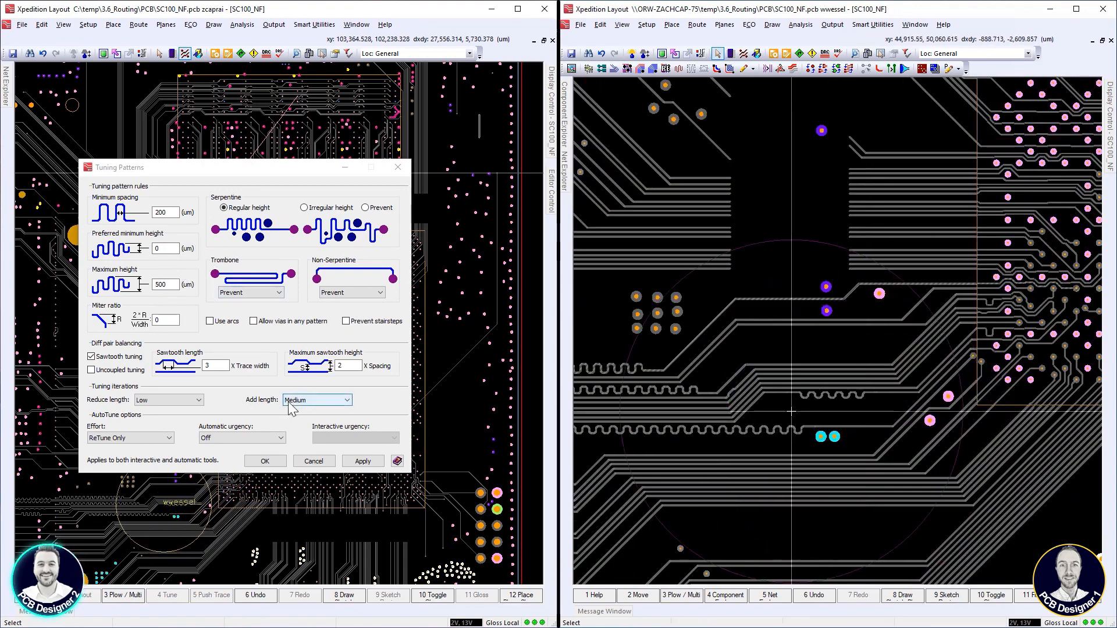
left_click(785, 394)
left_click_drag(784, 394, 781, 404)
left_click(802, 365)
mouse_move(802, 365)
left_mouse_down()
mouse_move(802, 338)
mouse_move(794, 359)
mouse_move(806, 352)
left_mouse_up()
left_click(794, 366)
left_click(806, 380)
left_click(274, 461)
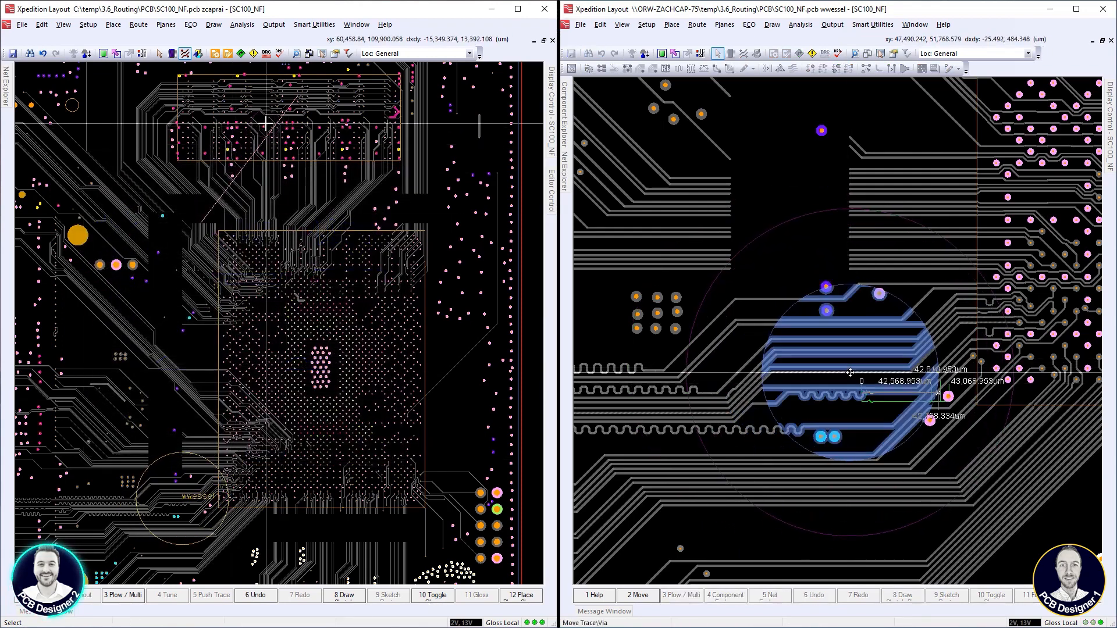
Step: Open the target lengths for the DDR4_FF_DQ24 trace and enlarge the list to show every net
scroll(262, 124, "up", 2)
scroll(266, 122, "up", 2)
left_click(845, 373)
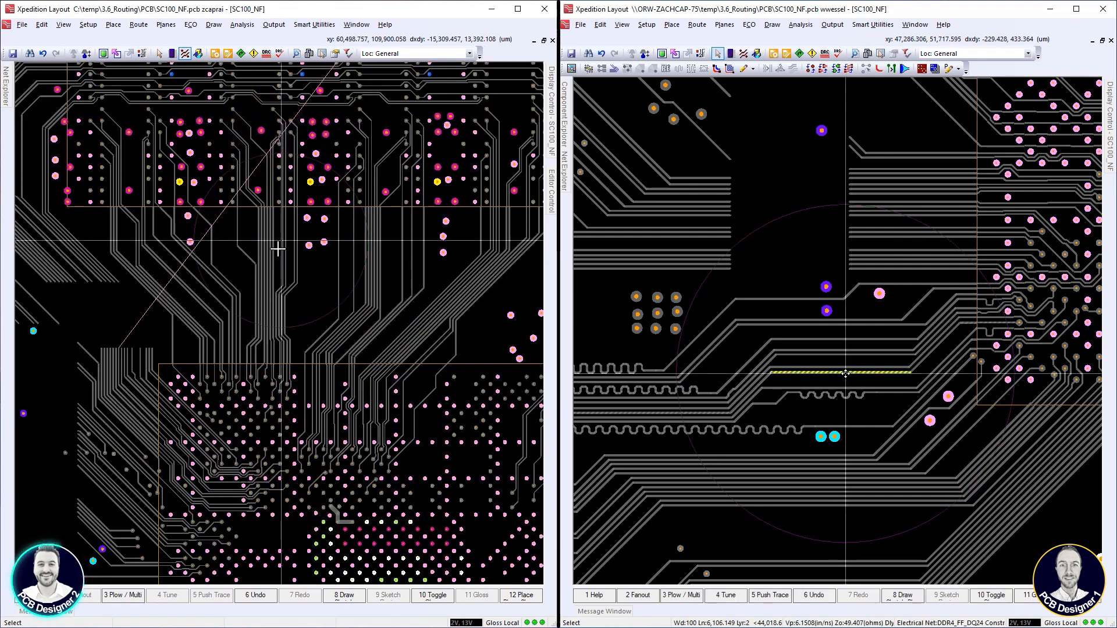
right_click(846, 374)
left_click(888, 220)
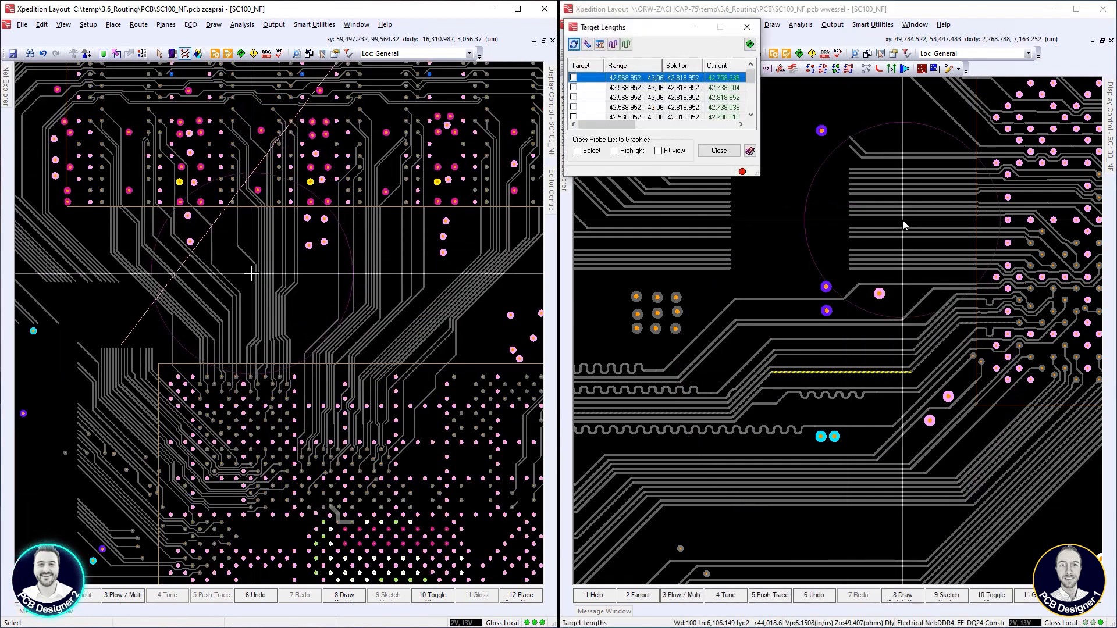
left_click_drag(698, 34, 733, 89)
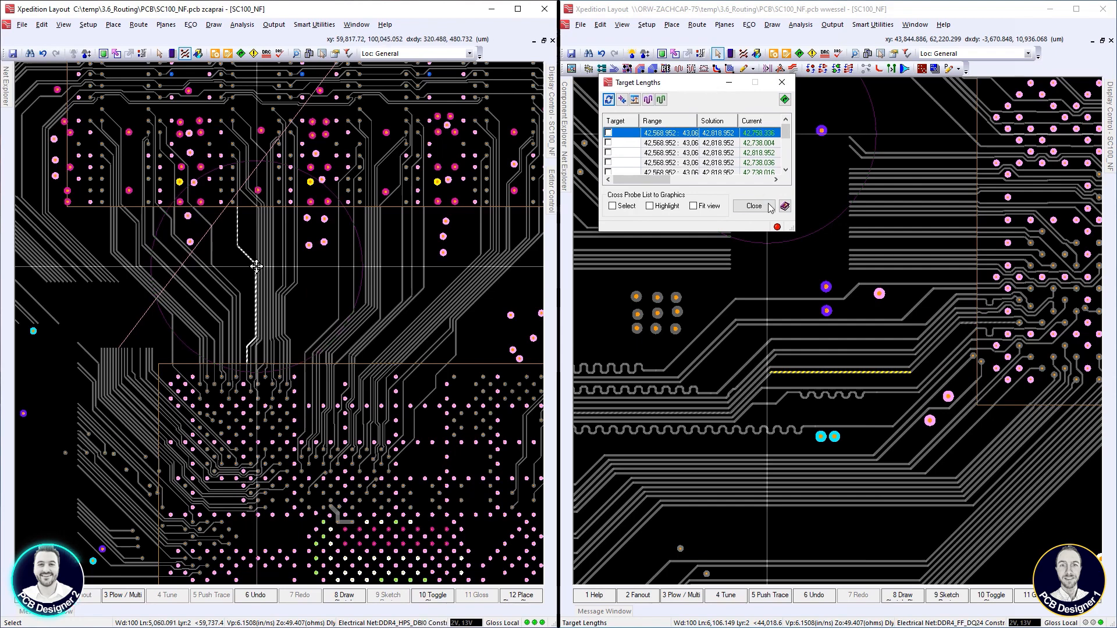
left_click_drag(794, 233, 835, 311)
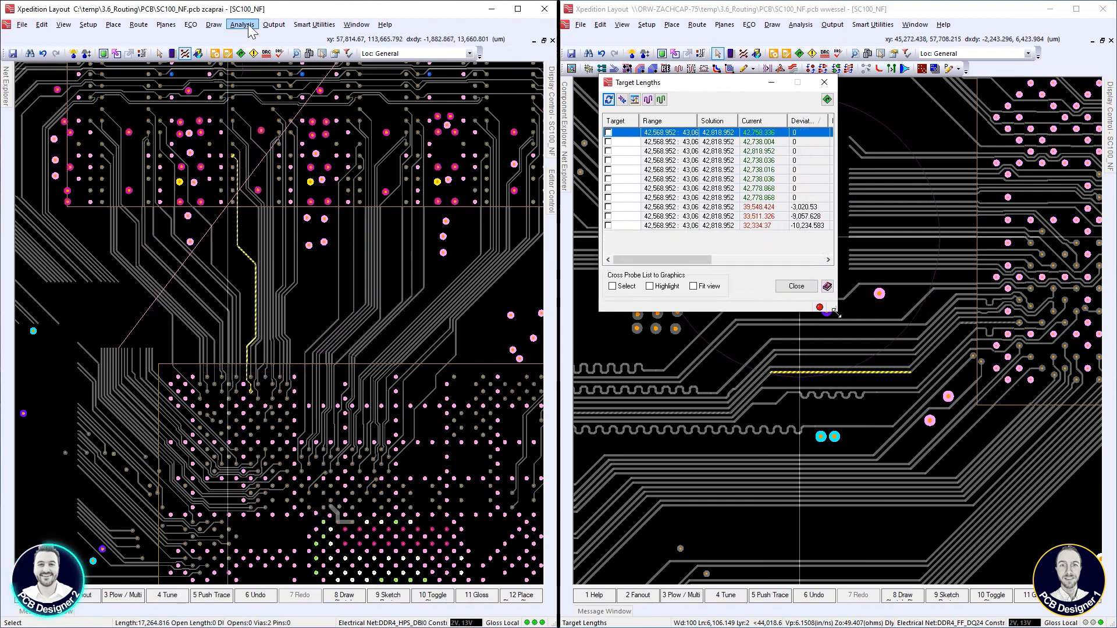
Step: Open the target lengths for the DDR4_HPS_DBI0 net in the C:\temp session and sort both length lists by current length
left_click(242, 24)
left_click(300, 93)
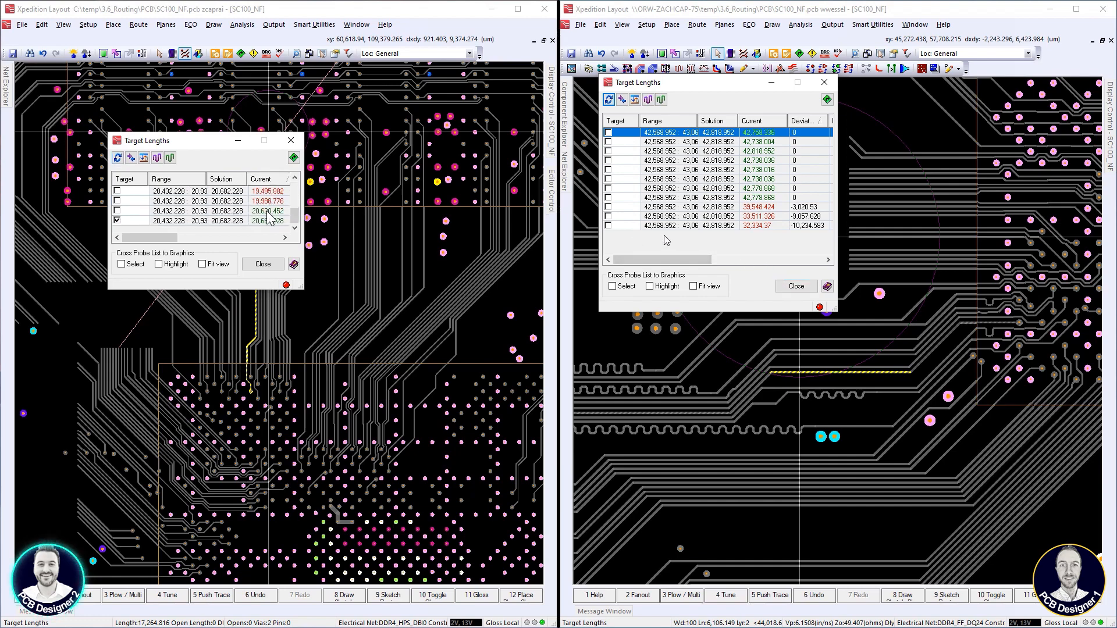
left_click(262, 180)
left_click(665, 227)
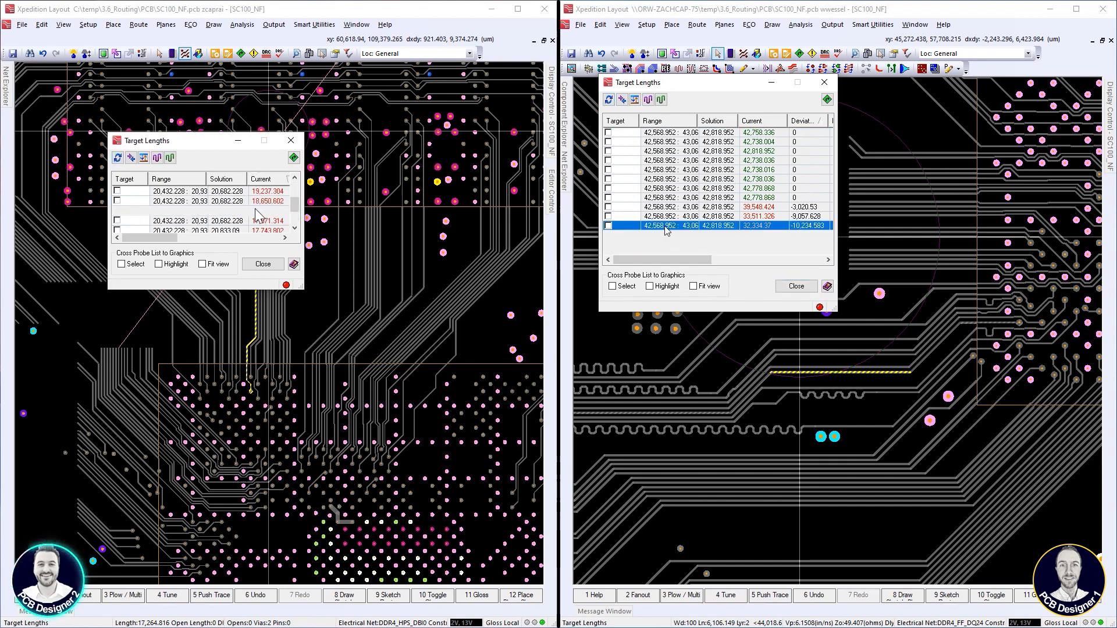
left_click(758, 122)
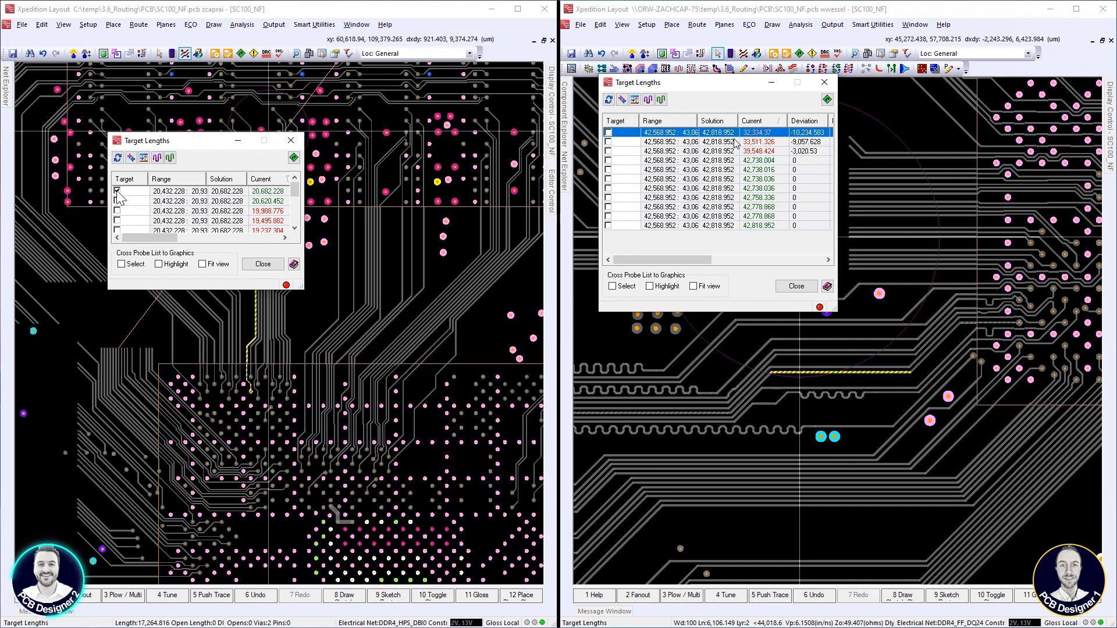
Step: Mark the longest DDR4_FF net as the target and tune the clusters in both sessions with the tuning rules
left_click(608, 225)
left_click(156, 159)
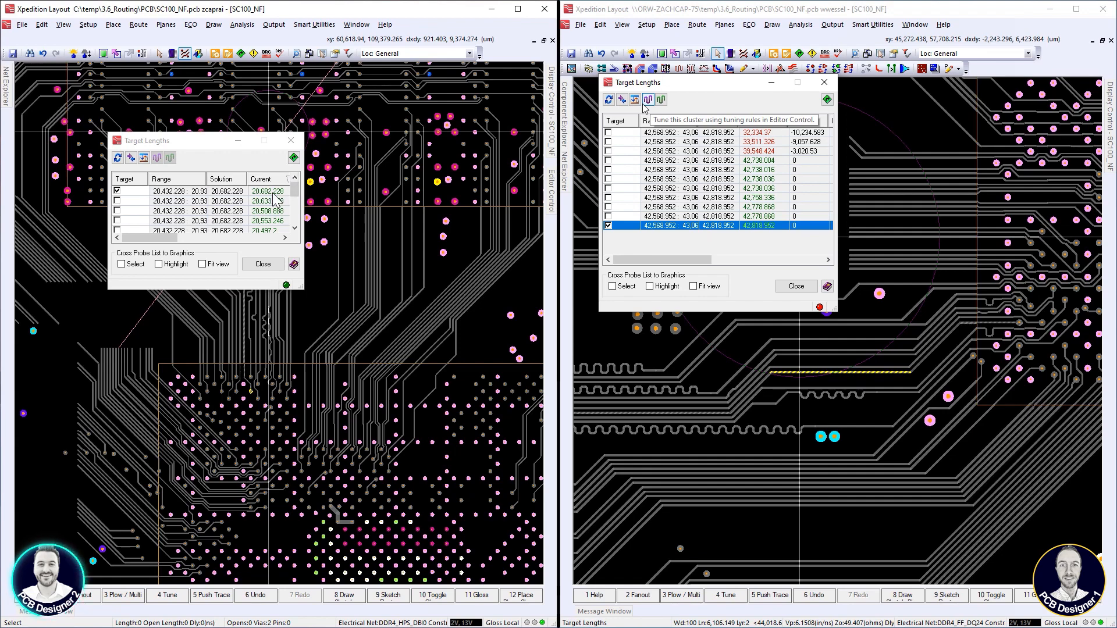
left_click(647, 101)
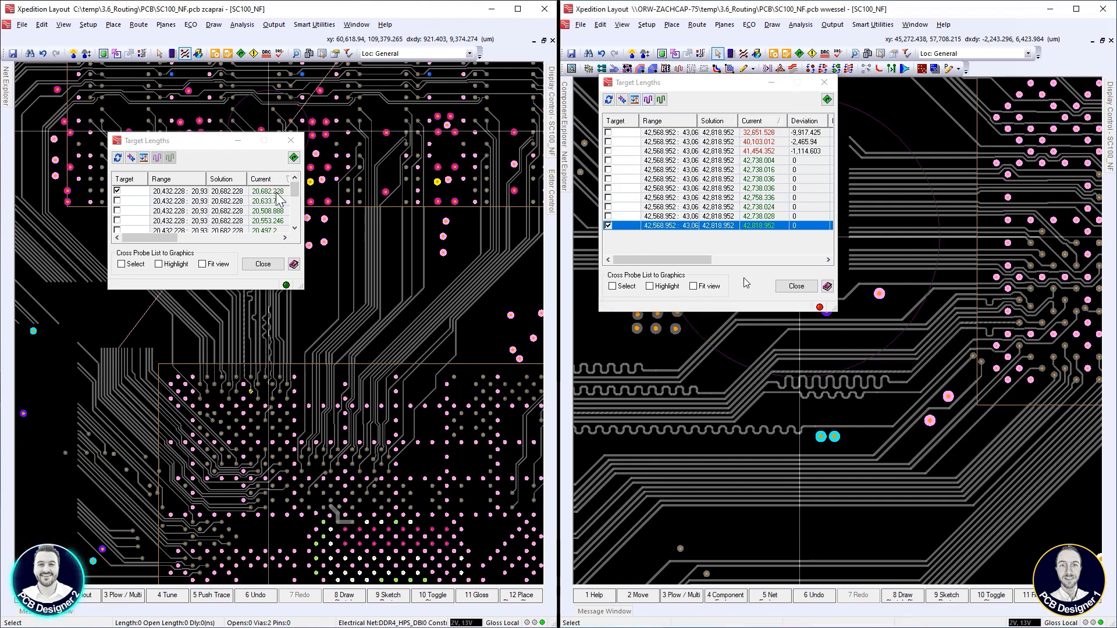
Step: Review the tuned DDR4_HPS lengths down to the last rows and close their target lengths list
scroll(280, 201, "down", 3)
left_click(281, 211)
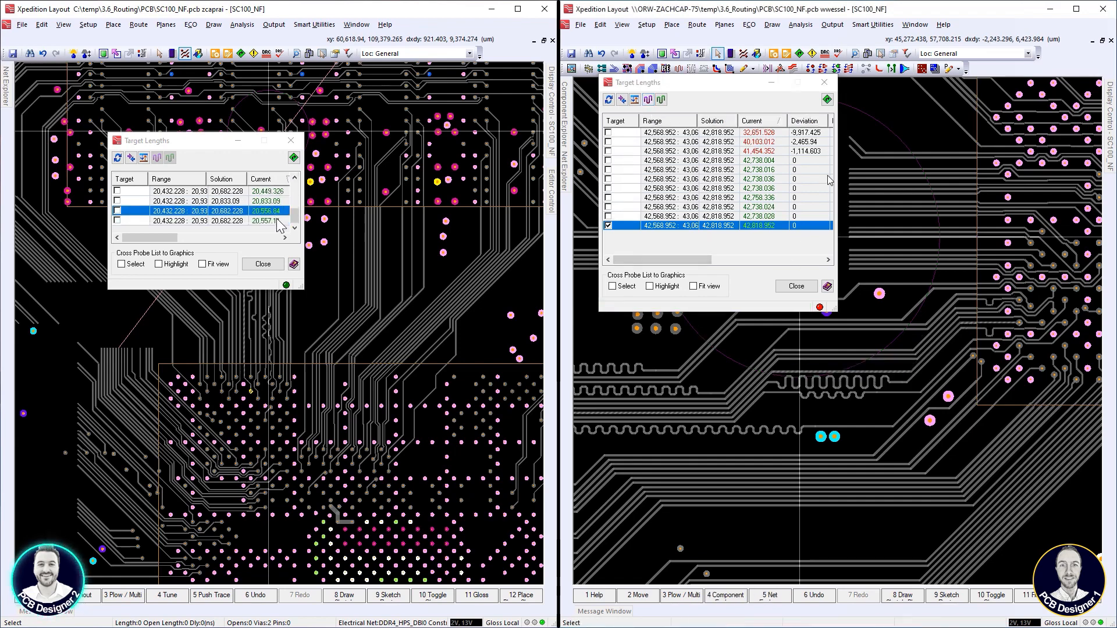
left_click(279, 221)
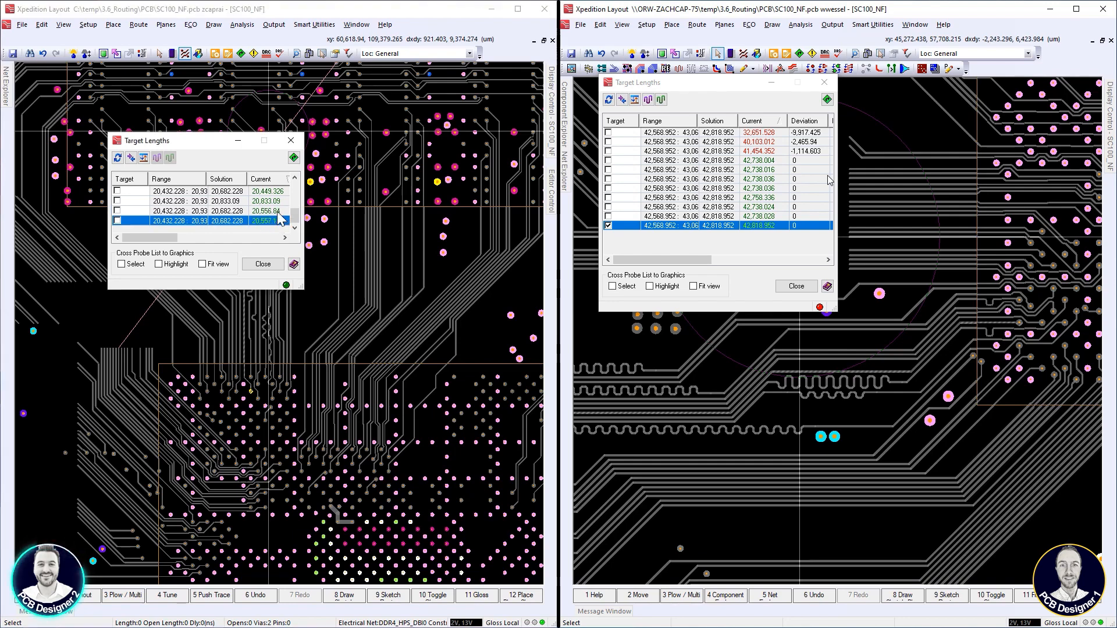
left_click(262, 264)
scroll(252, 232, "up", 2)
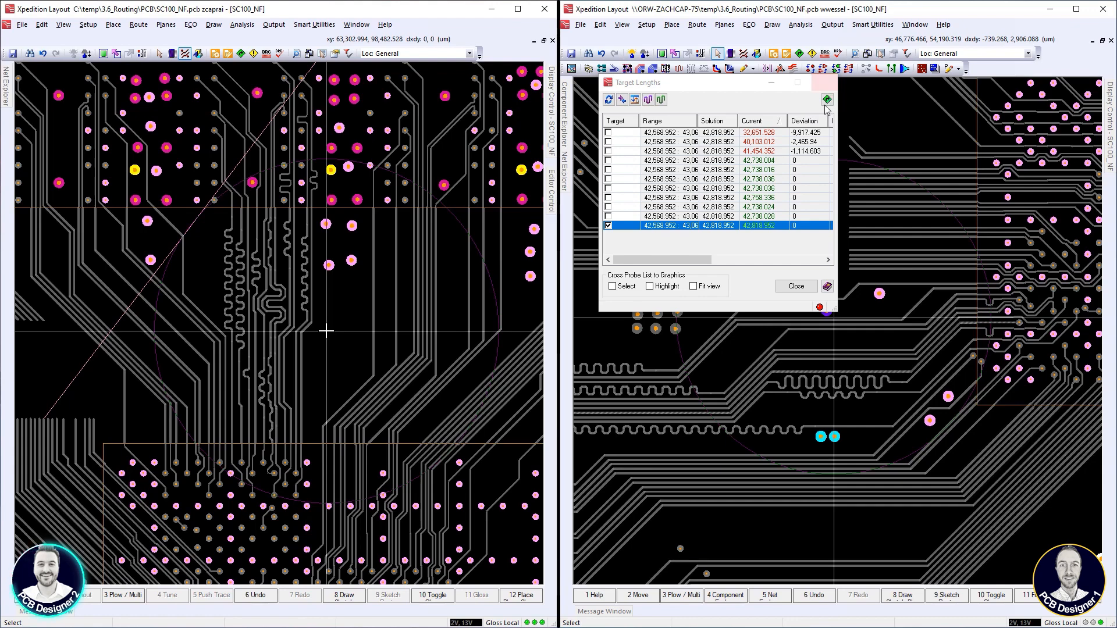
Step: Reposition the DDR4_FF_DQ24 and DDR4_FF_DQS3 traces running just above the serpentine traces
scroll(853, 370, "up", 1)
left_click(853, 373)
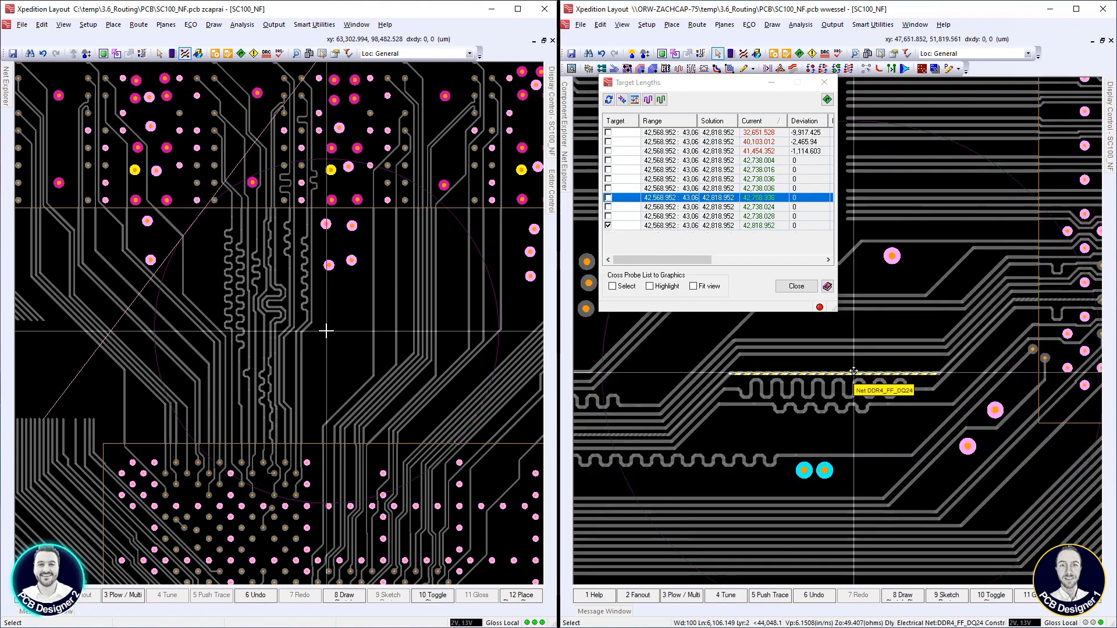
left_click_drag(854, 370, 938, 375)
scroll(939, 377, "down", 2)
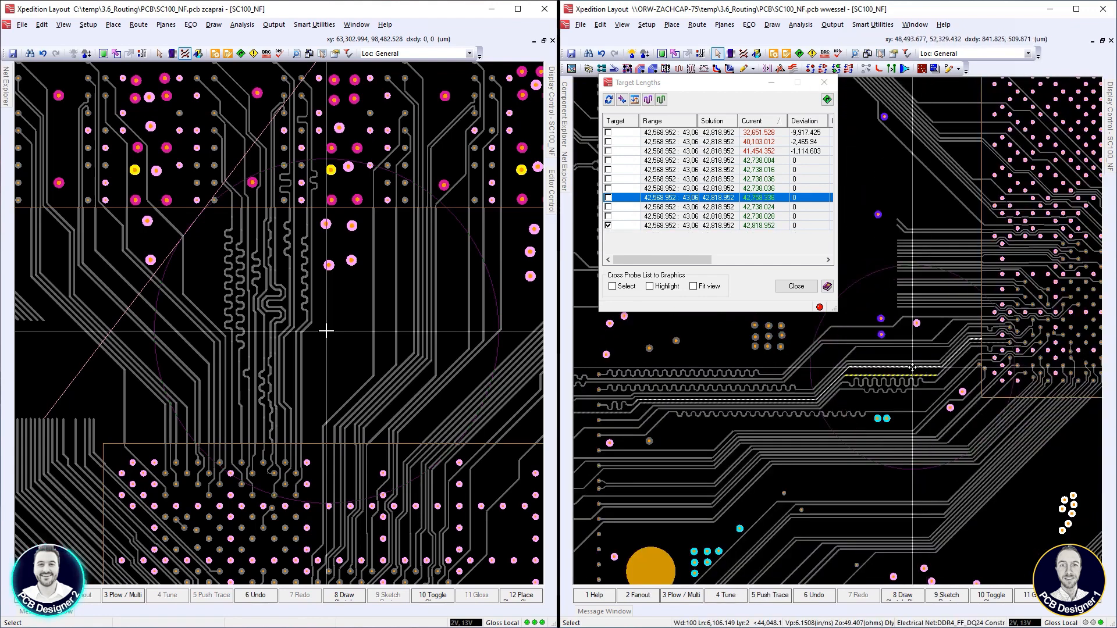
scroll(914, 369, "up", 1)
left_click(908, 359)
left_click(906, 362)
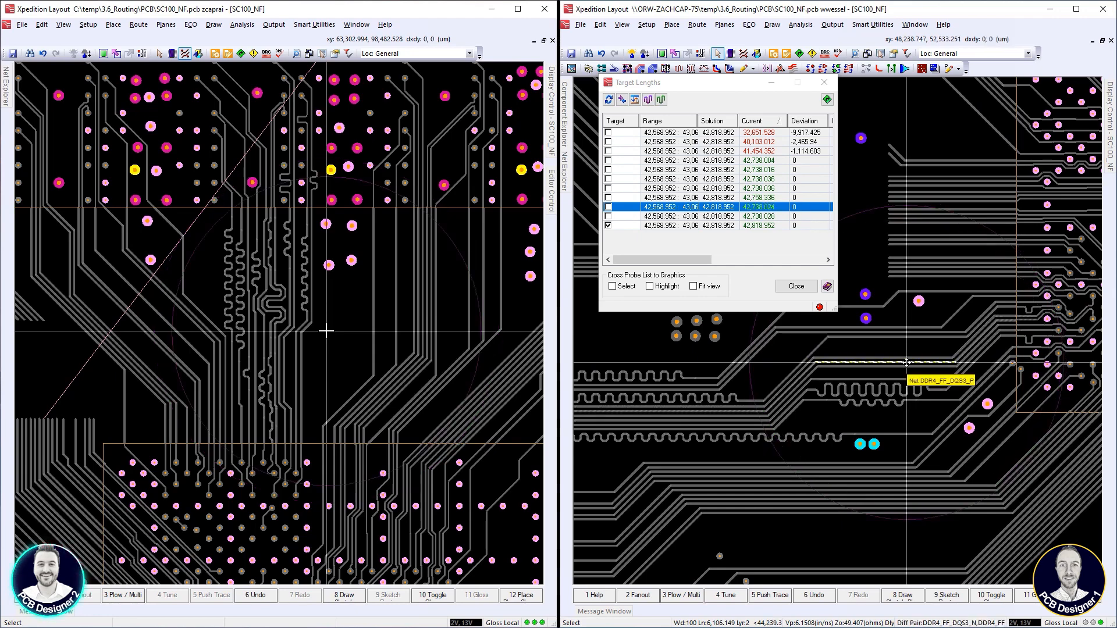
Step: Enable Select cross-probing for the target lengths list and pick the out-of-range DDR4_FF_DQ25 net from it
left_click(667, 133)
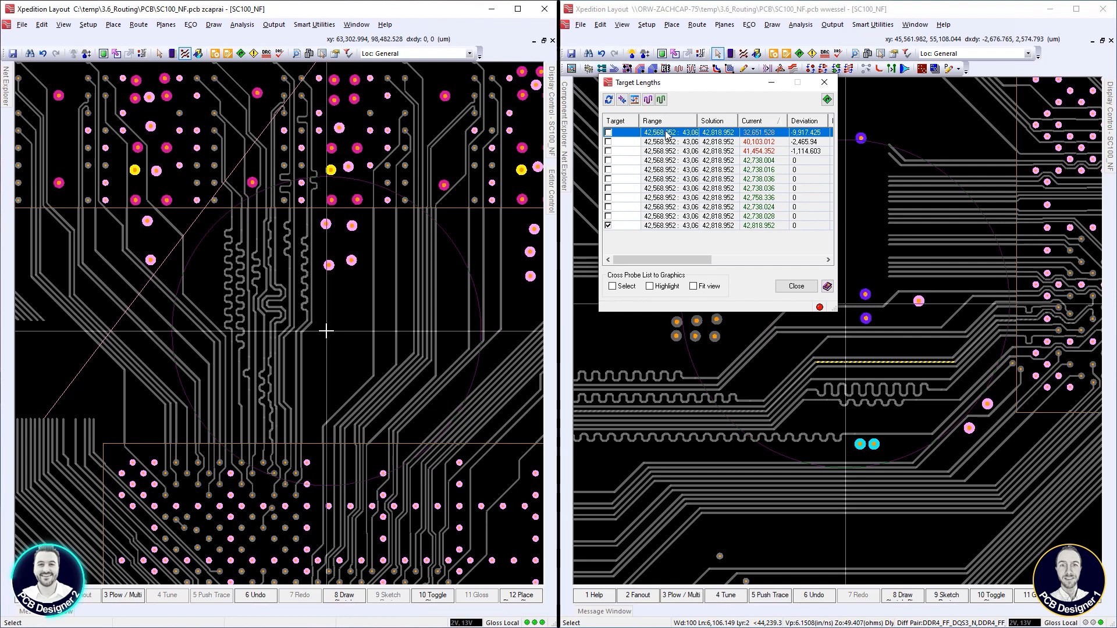
left_click(655, 143)
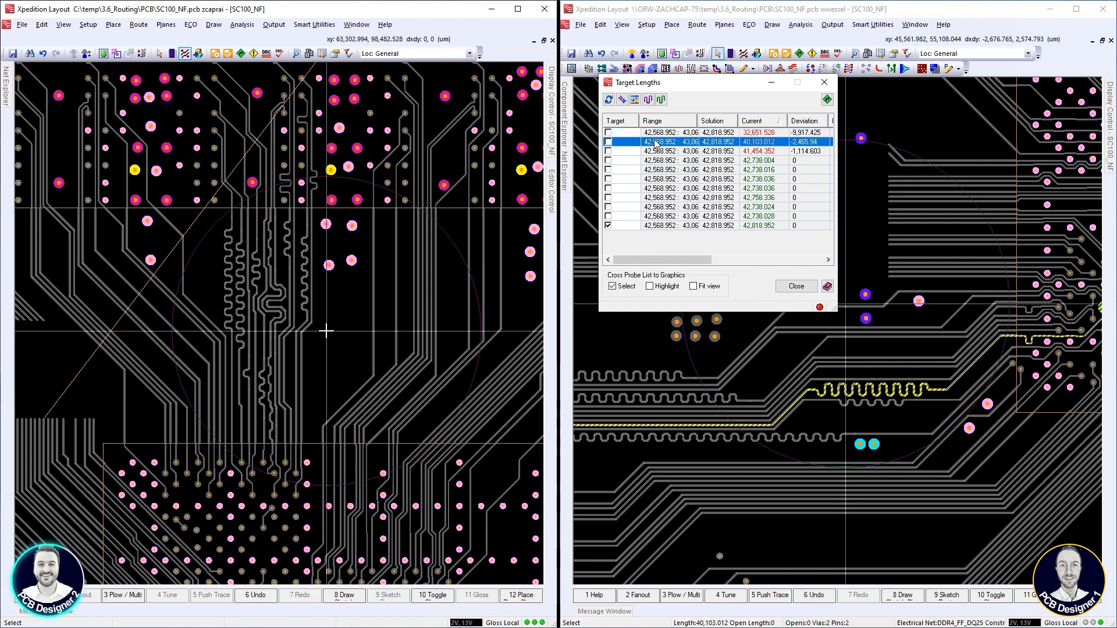
scroll(931, 417, "up", 2)
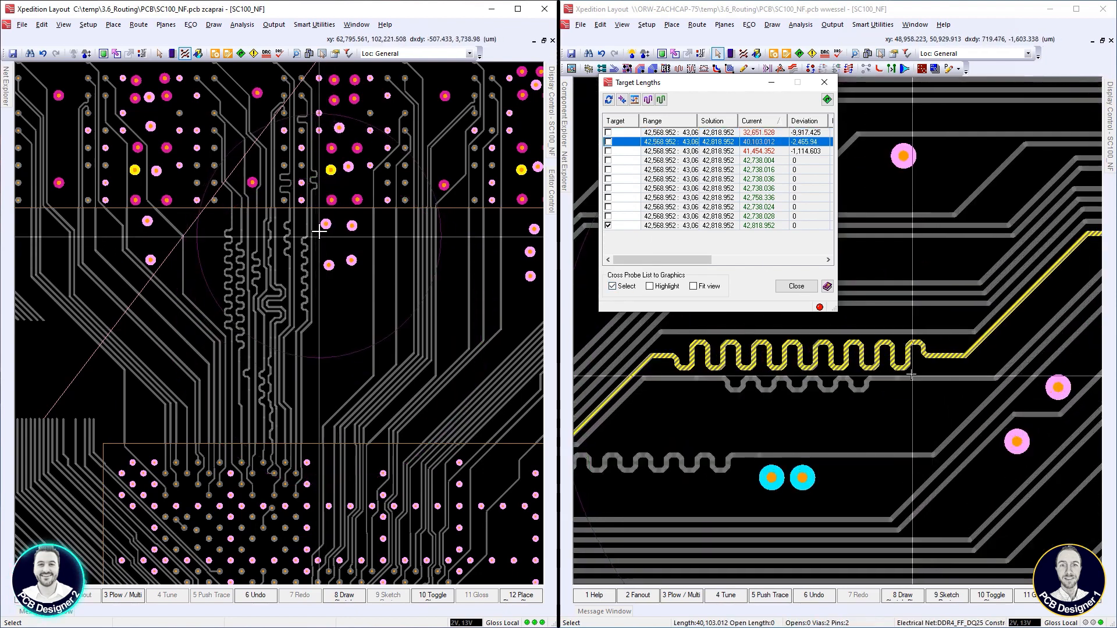
Step: Lengthen the serpentine tuning pattern of the DDR4_FF_DQ25 trace
scroll(332, 183, "down", 4)
left_click(907, 359)
scroll(259, 448, "up", 2)
mouse_move(955, 356)
left_mouse_down()
mouse_move(997, 361)
mouse_move(873, 407)
mouse_move(905, 375)
left_mouse_up()
scroll(259, 448, "up", 1)
scroll(259, 448, "down", 1)
Step: Adjust the manual tuning pattern on the DDR4_FF trace directly below the DDR4_FF_DQ25 serpentine
left_click(910, 378)
left_click(745, 380)
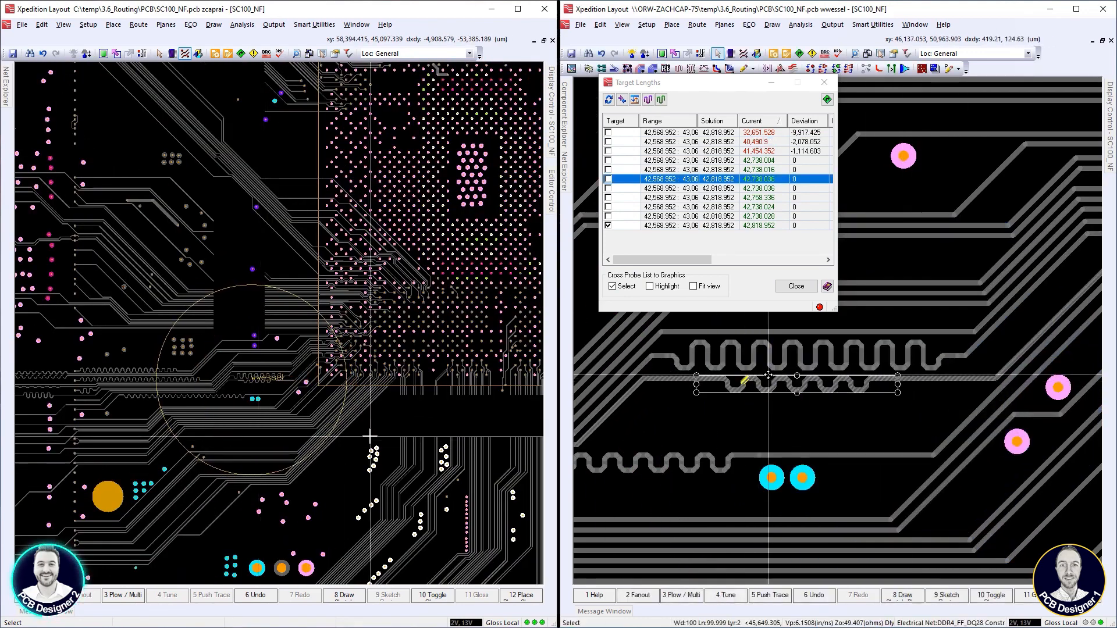
mouse_move(768, 375)
left_mouse_down()
mouse_move(767, 401)
mouse_move(773, 392)
mouse_move(711, 386)
left_mouse_up()
scroll(833, 403, "down", 2)
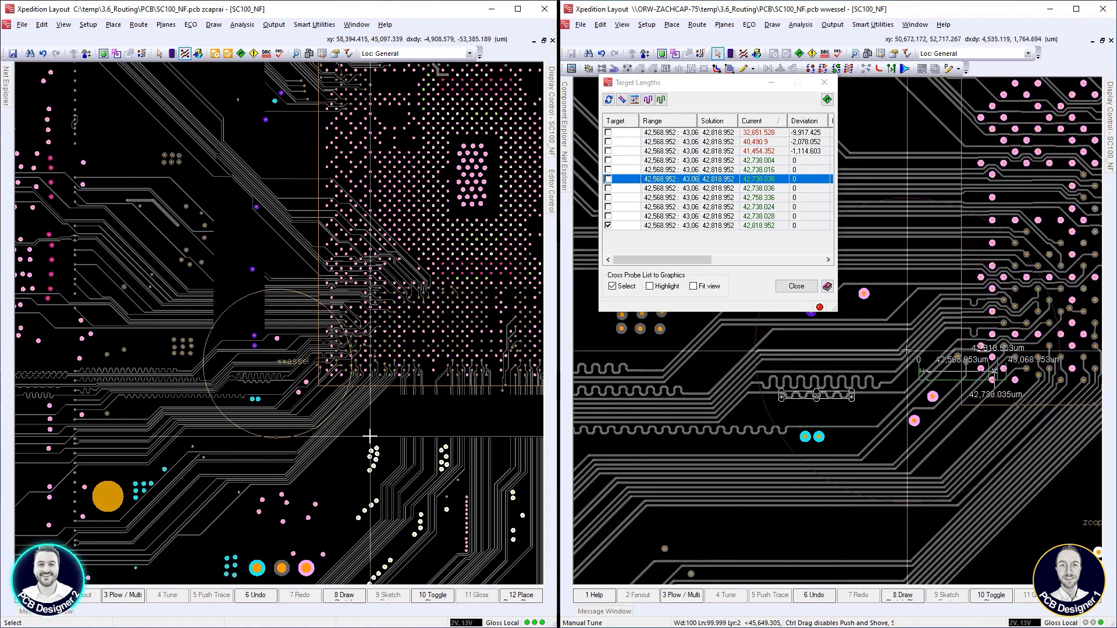
Step: Manually tune the diagonal DDR4_FF_DQ25 segment beside the BGA and tune the remaining out-of-range DDR4_FF traces
scroll(865, 353, "up", 1)
left_click(865, 349)
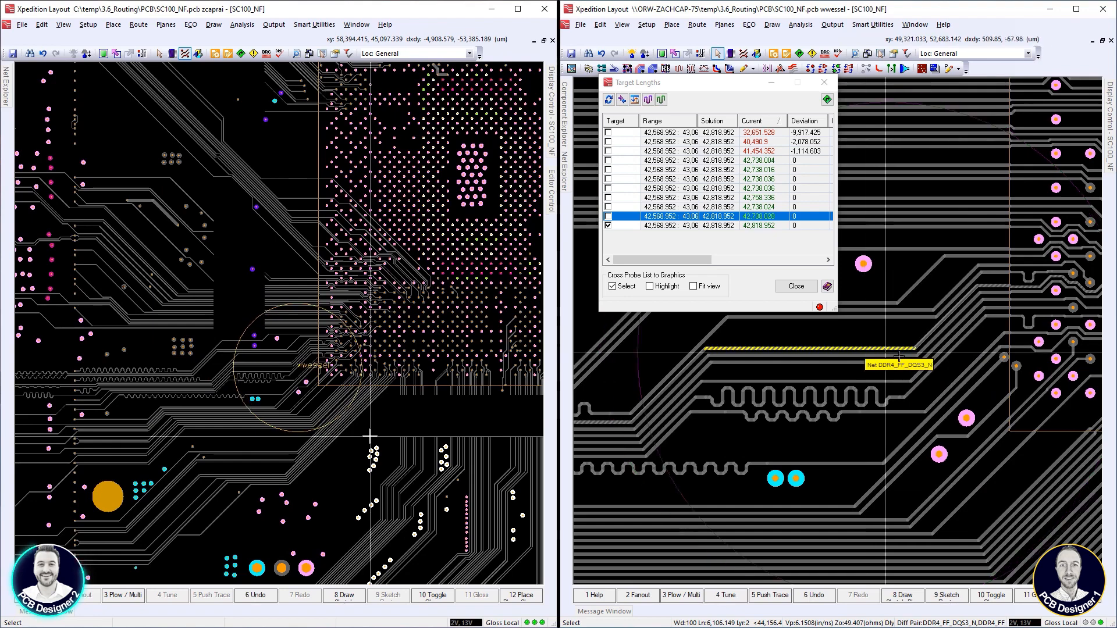
left_click(937, 367)
right_click(947, 368)
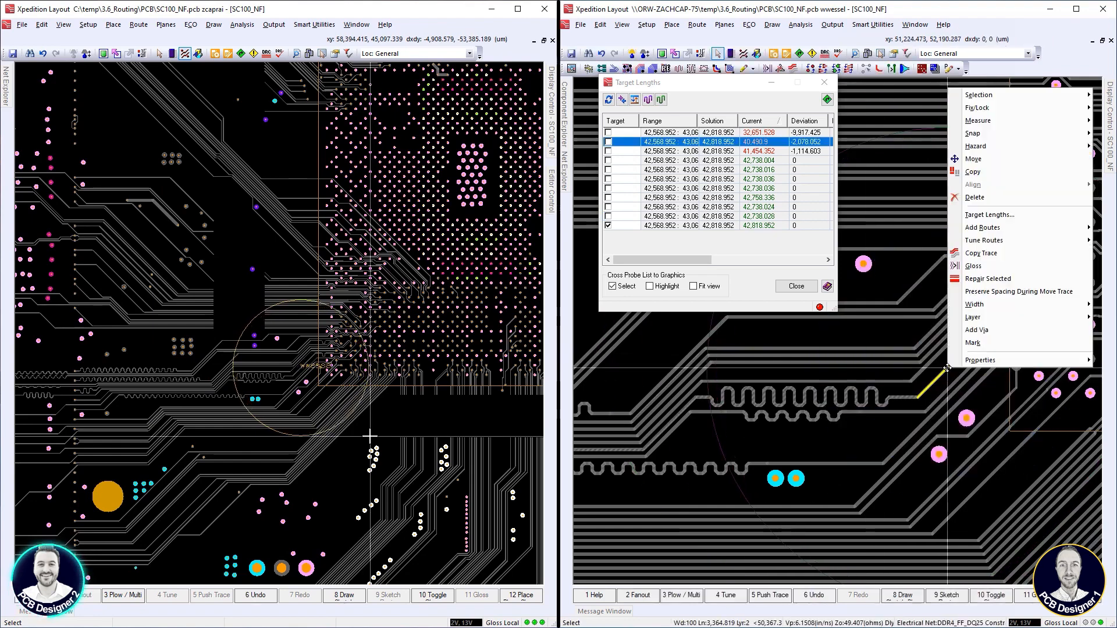
mouse_move(984, 240)
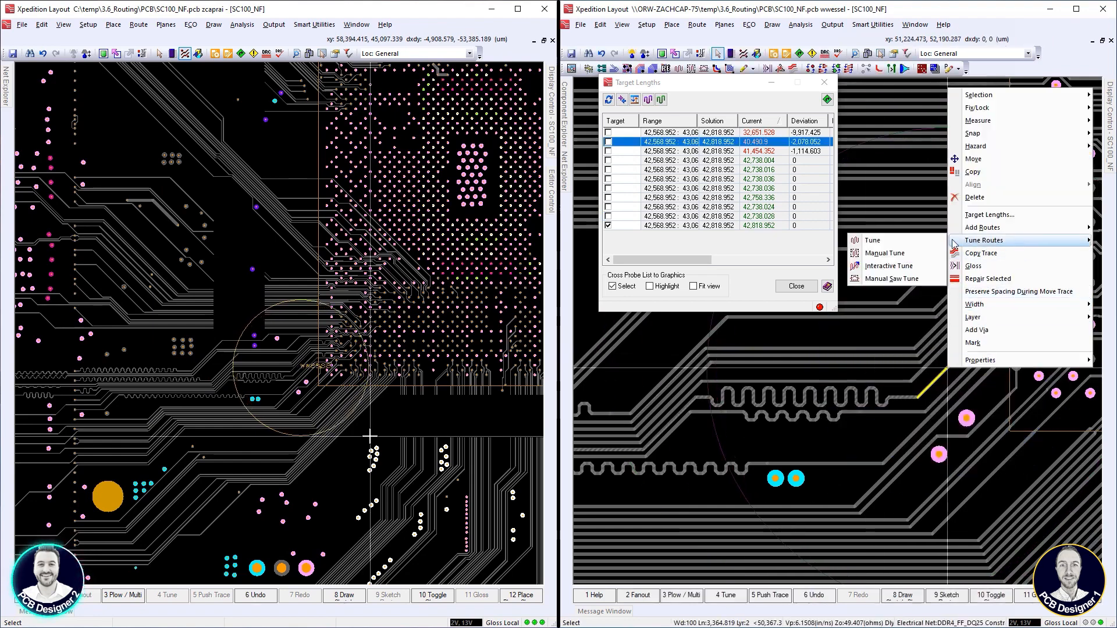
left_click(909, 252)
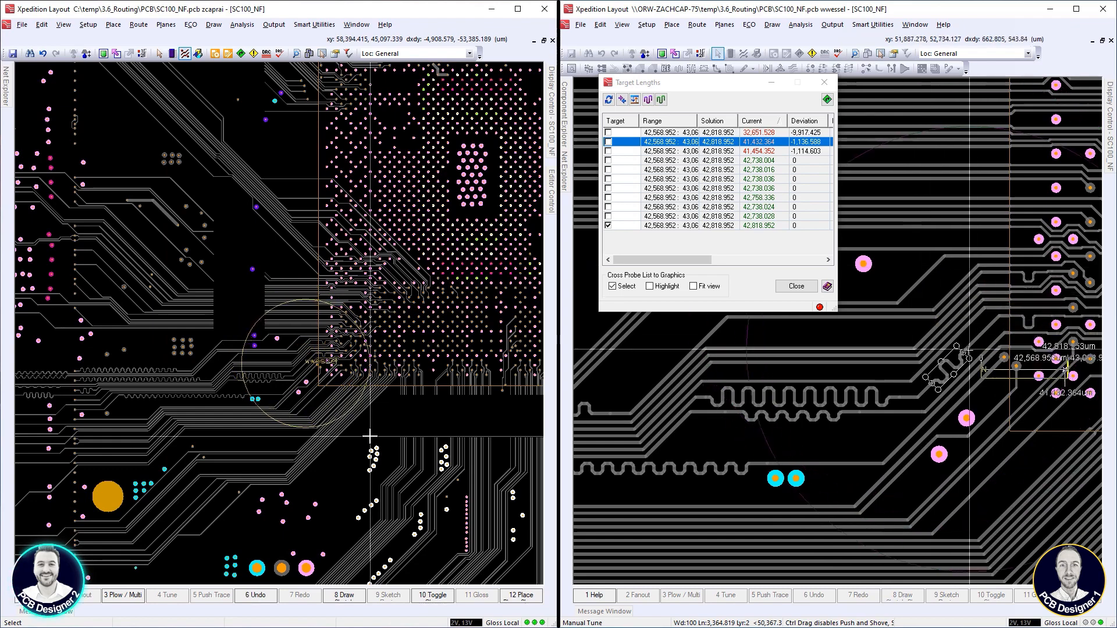
left_click_drag(963, 352, 993, 325)
left_click(890, 339)
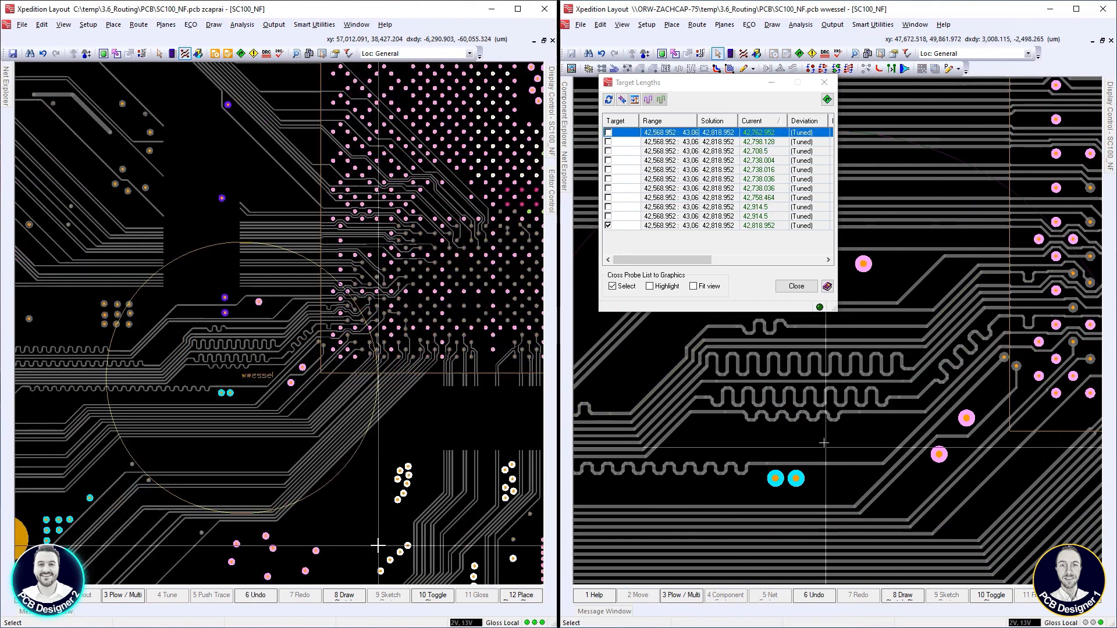
left_click(825, 446)
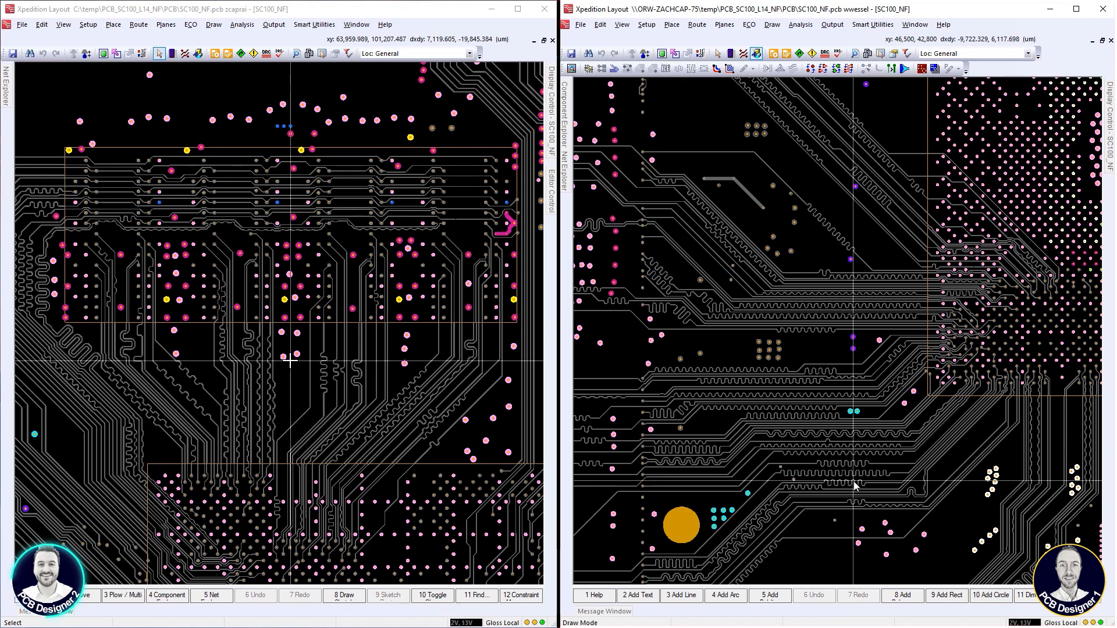
Step: View the whole PCB_SC100_L14_NF board in the network session
right_click_drag(854, 481, 755, 367)
right_click_drag(841, 481, 844, 422)
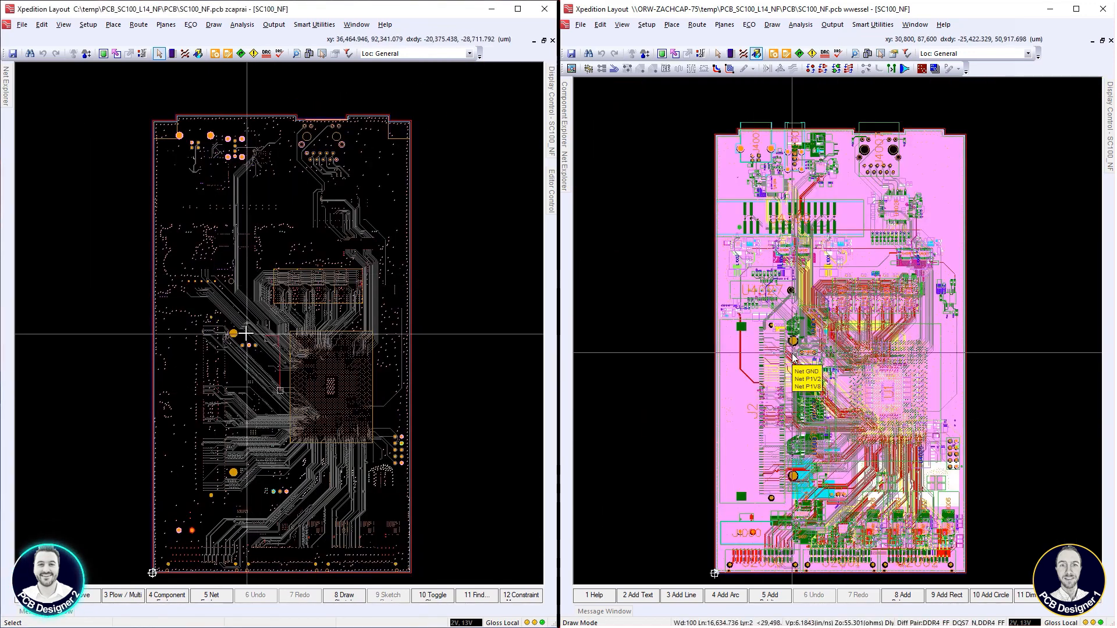